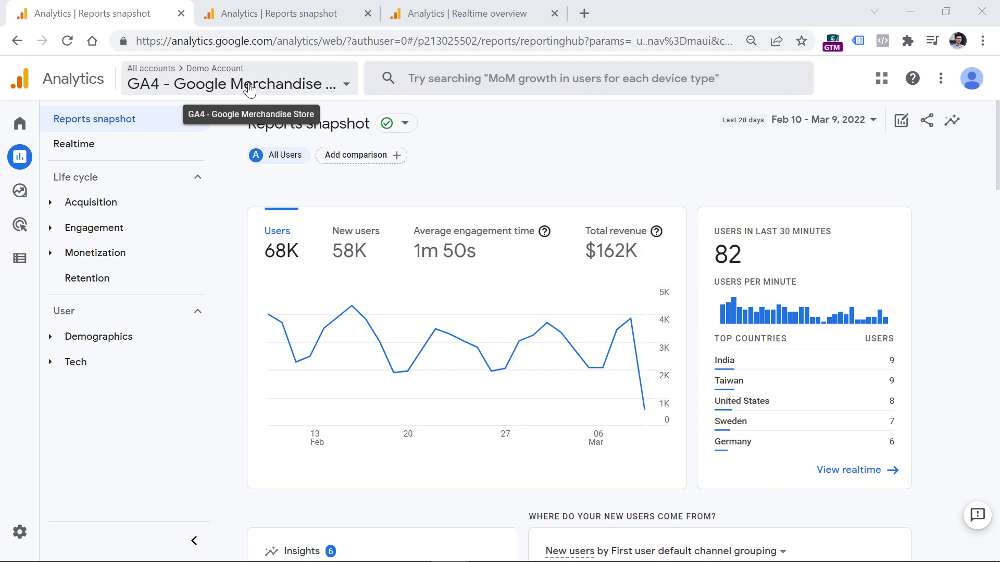
Step: In the Analytics Mania demo property, open Engagement > Pages and screens
{"action": "left_click", "coordinate": [304, 16]}
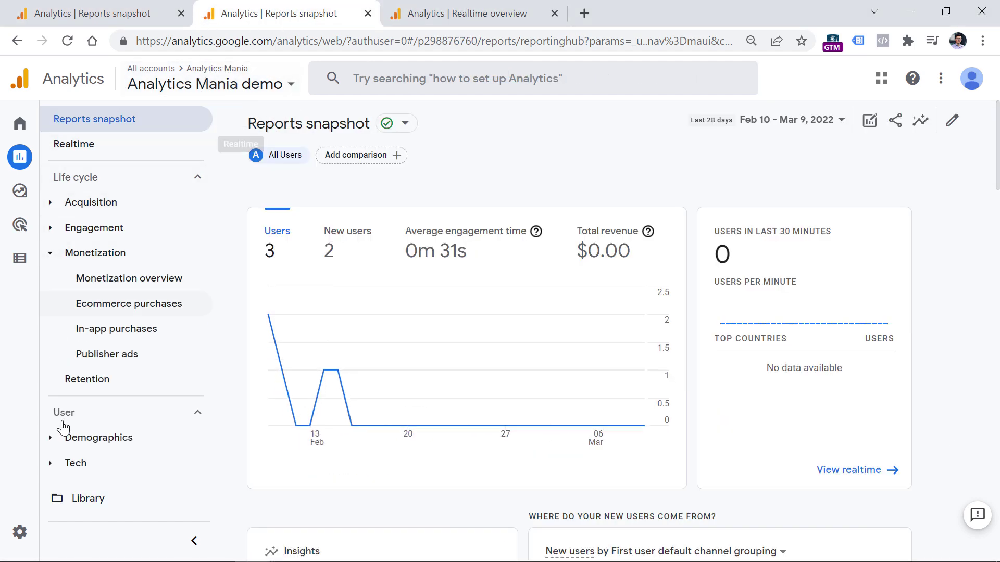
{"action": "mouse_move", "coordinate": [67, 163]}
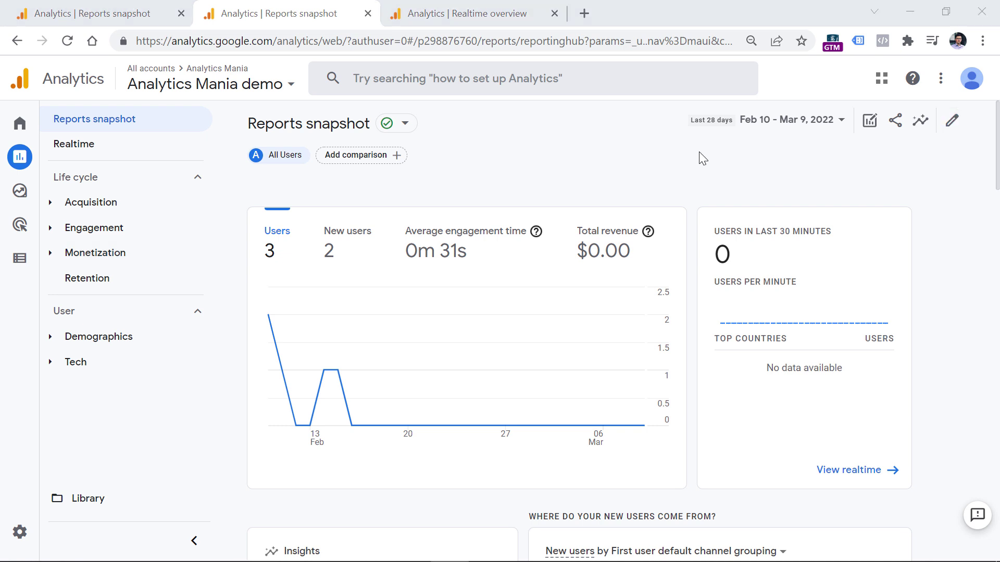
{"action": "left_click", "coordinate": [52, 228]}
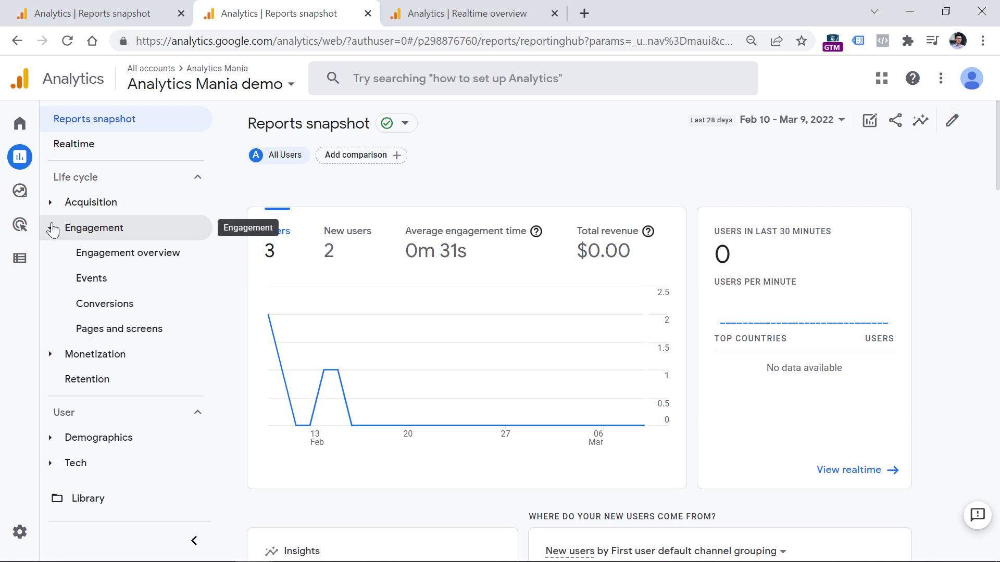
{"action": "left_click", "coordinate": [99, 331]}
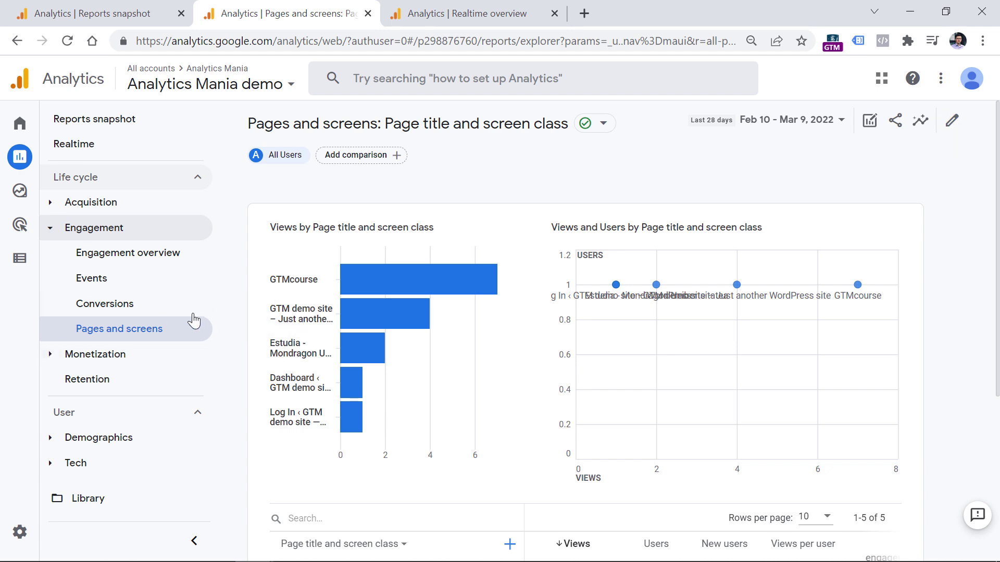
Step: In the report editor, hide the scatter chart and change it to a line chart
{"action": "left_click", "coordinate": [953, 121]}
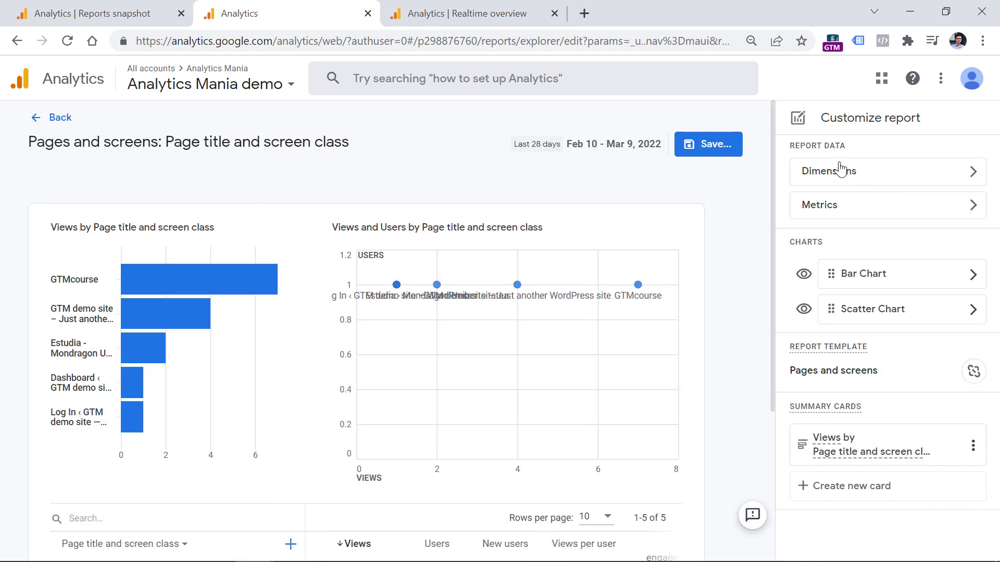
{"action": "left_click", "coordinate": [803, 313]}
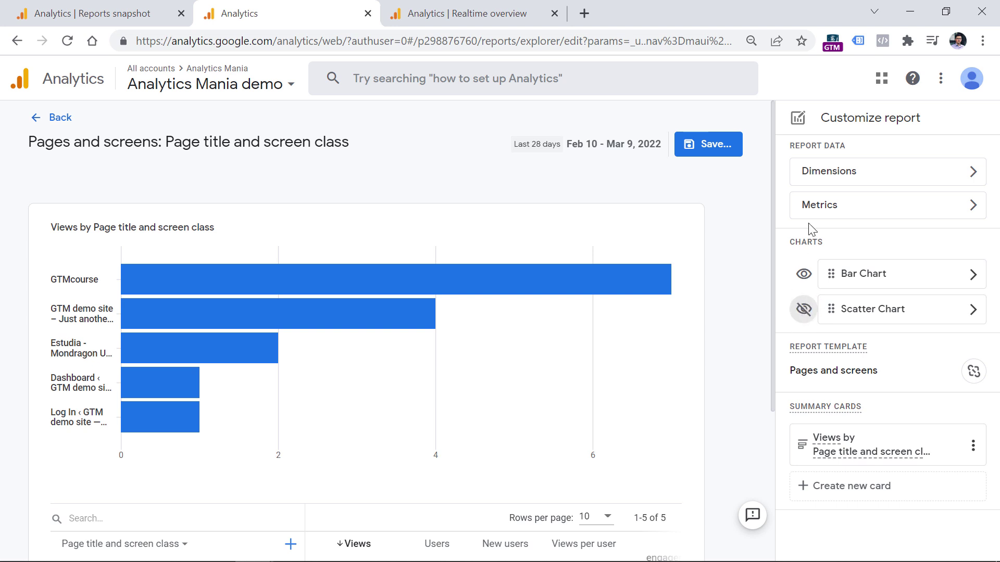
{"action": "left_click", "coordinate": [972, 311]}
{"action": "left_click", "coordinate": [834, 240]}
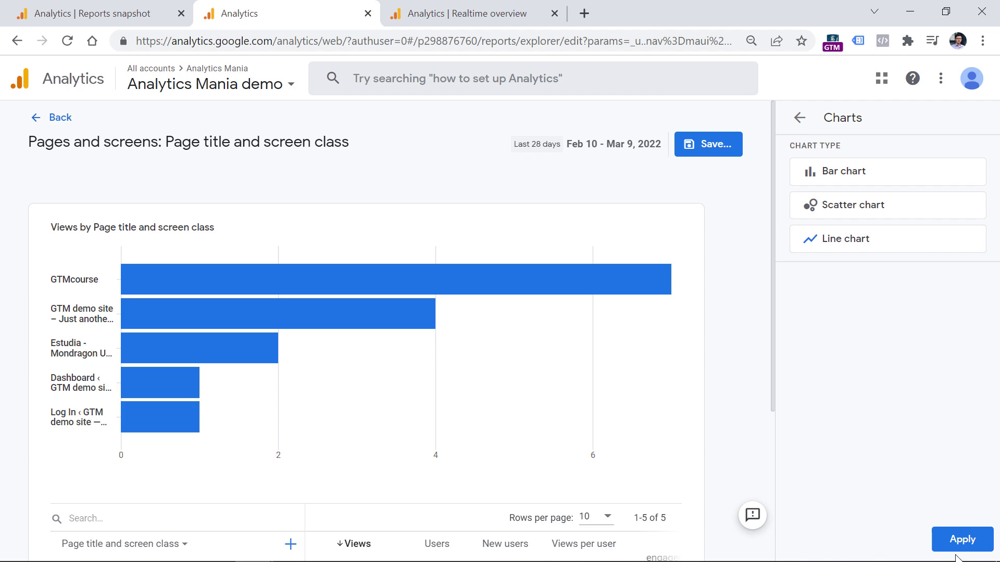
{"action": "left_click", "coordinate": [966, 540]}
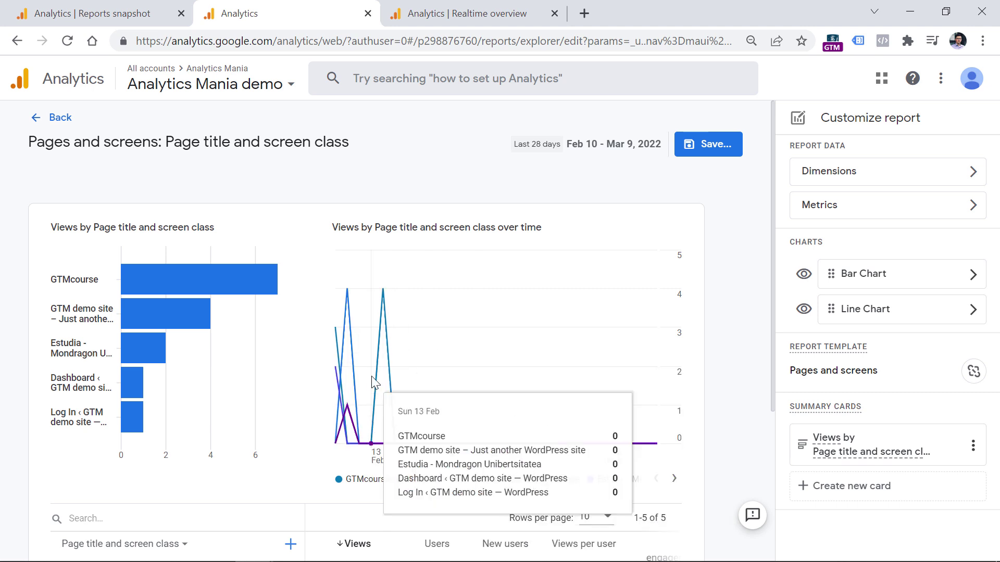
Step: Hide the bar chart and save changes to the current Pages and screens report
{"action": "left_click", "coordinate": [804, 275]}
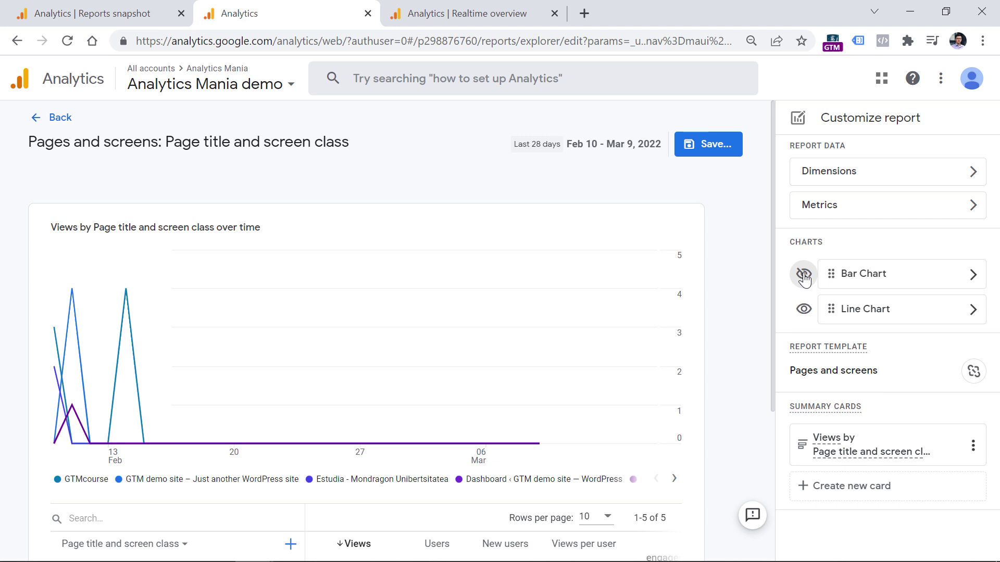
{"action": "left_click", "coordinate": [721, 152]}
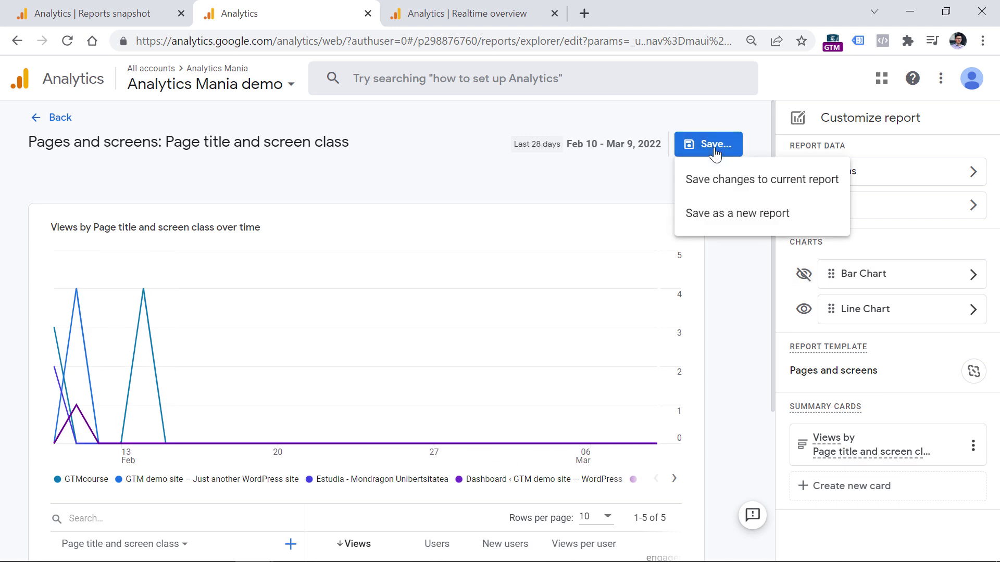
{"action": "left_click", "coordinate": [765, 180]}
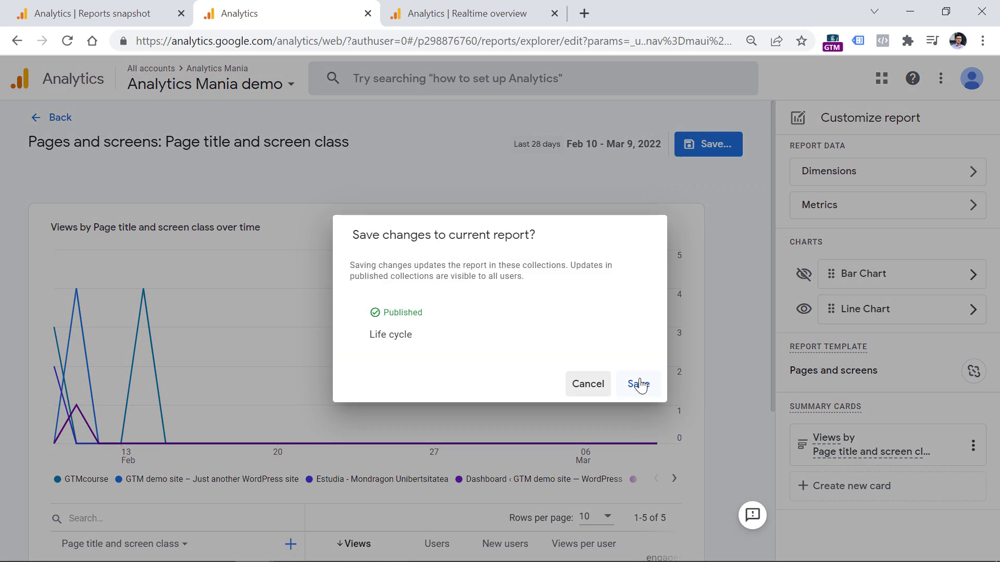
{"action": "left_click", "coordinate": [638, 385]}
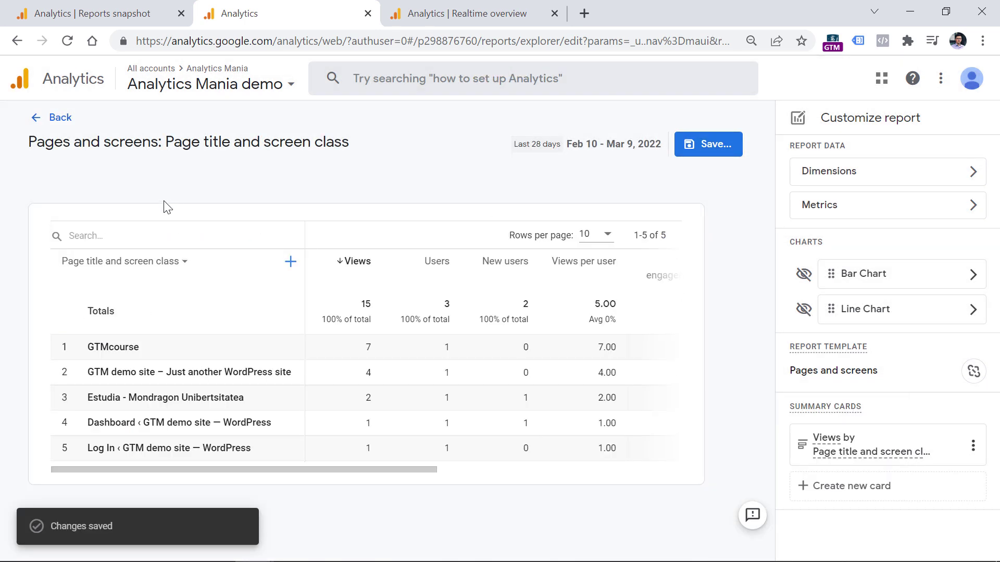
Step: Unhide the line chart in Pages and screens and save the current report
{"action": "left_click", "coordinate": [39, 124]}
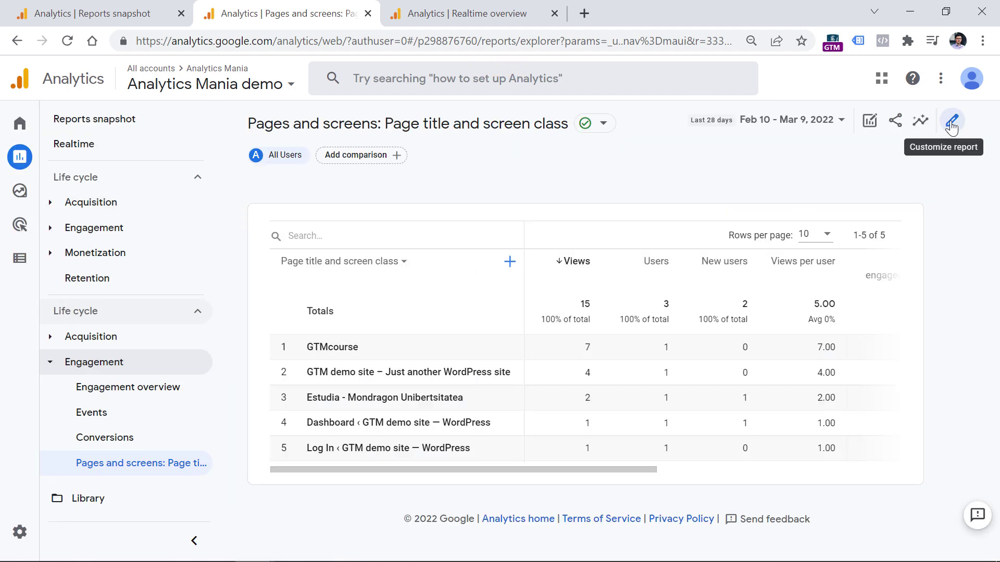
{"action": "left_click", "coordinate": [951, 120]}
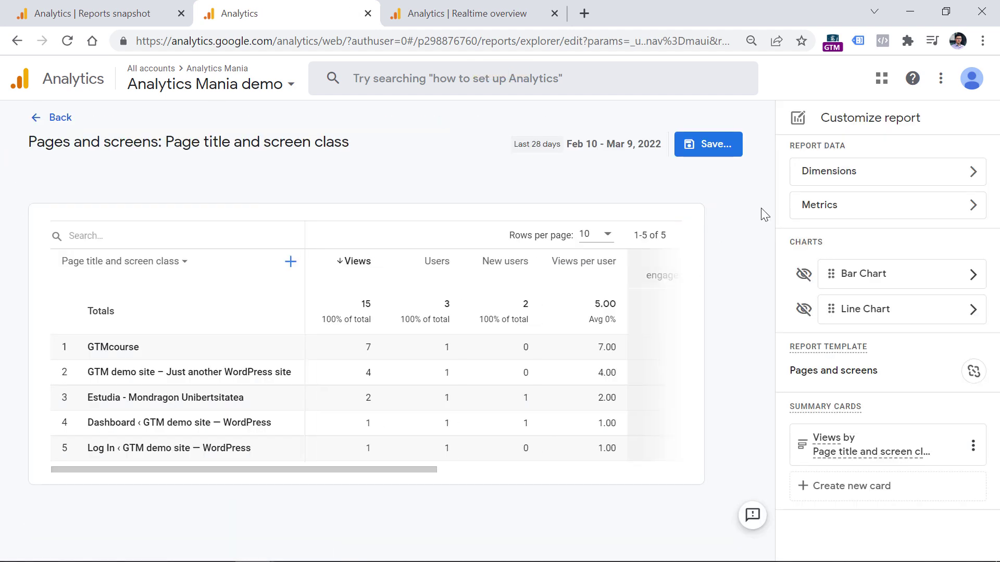
{"action": "left_click", "coordinate": [803, 309]}
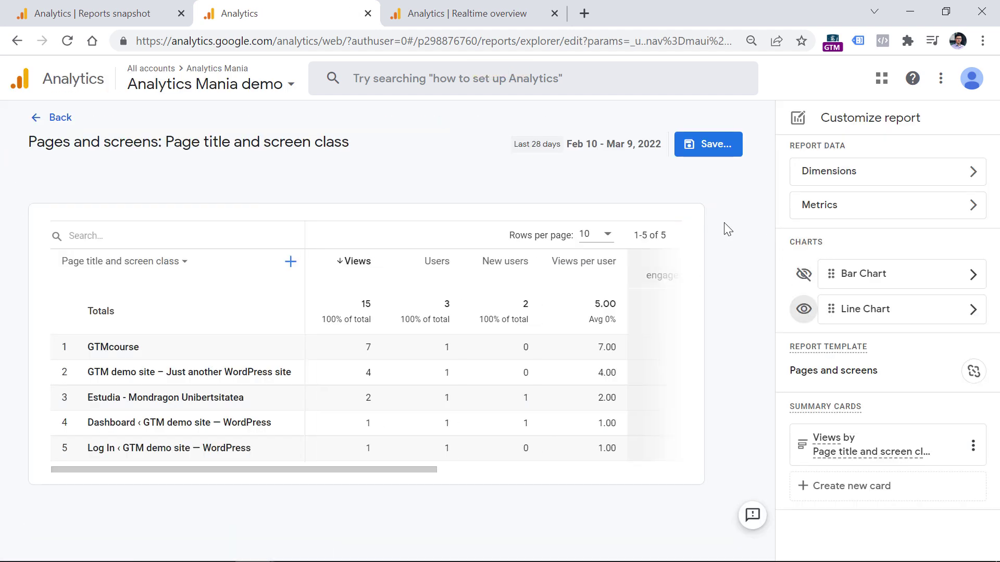
{"action": "left_click", "coordinate": [709, 146]}
{"action": "left_click", "coordinate": [742, 180]}
{"action": "left_click", "coordinate": [639, 384]}
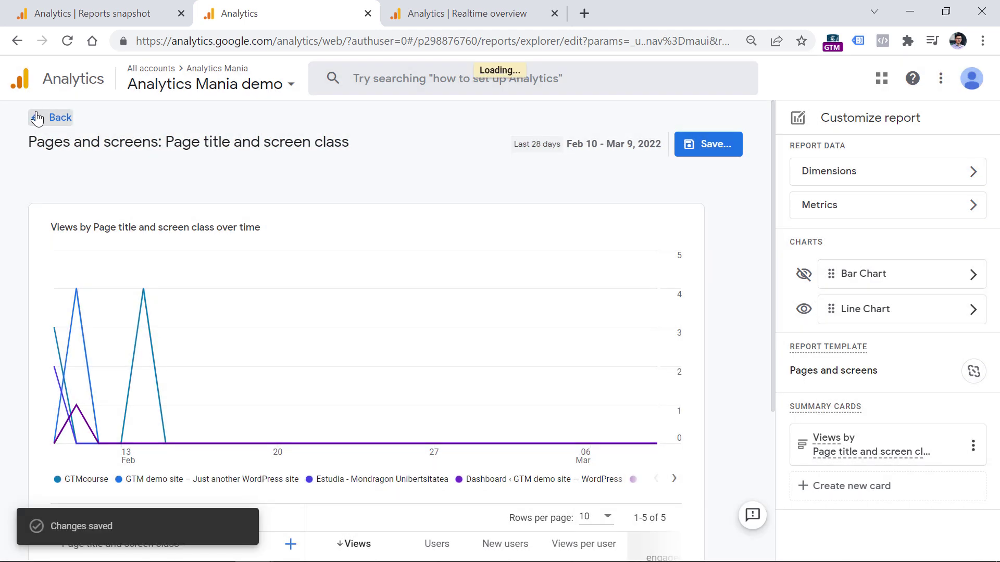
Step: Scroll through the report to review the views-over-time line chart and table
{"action": "scroll", "coordinate": [465, 229], "scroll_direction": "down", "scroll_amount": 5}
{"action": "scroll", "coordinate": [465, 229], "scroll_direction": "up", "scroll_amount": 5}
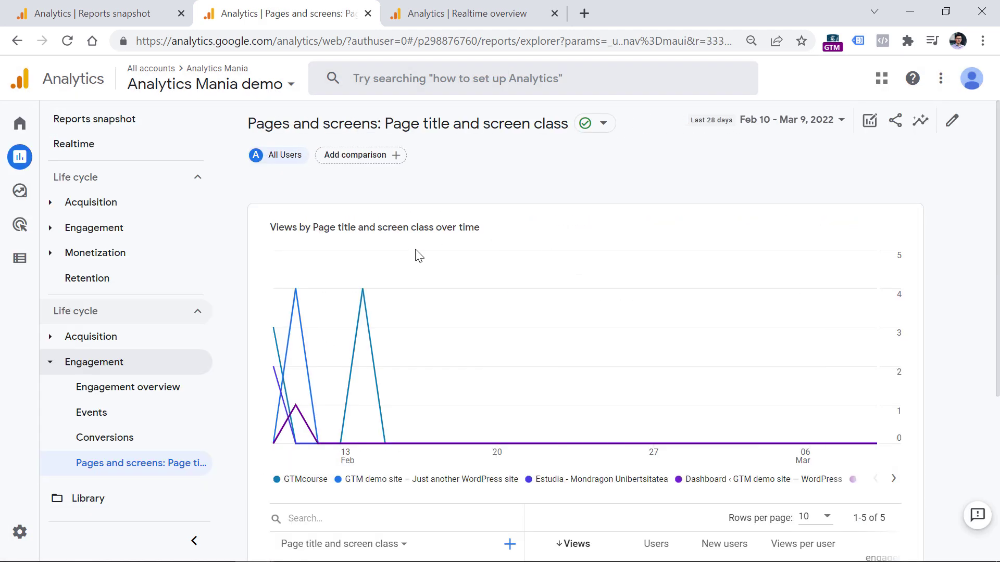
{"action": "mouse_move", "coordinate": [364, 289]}
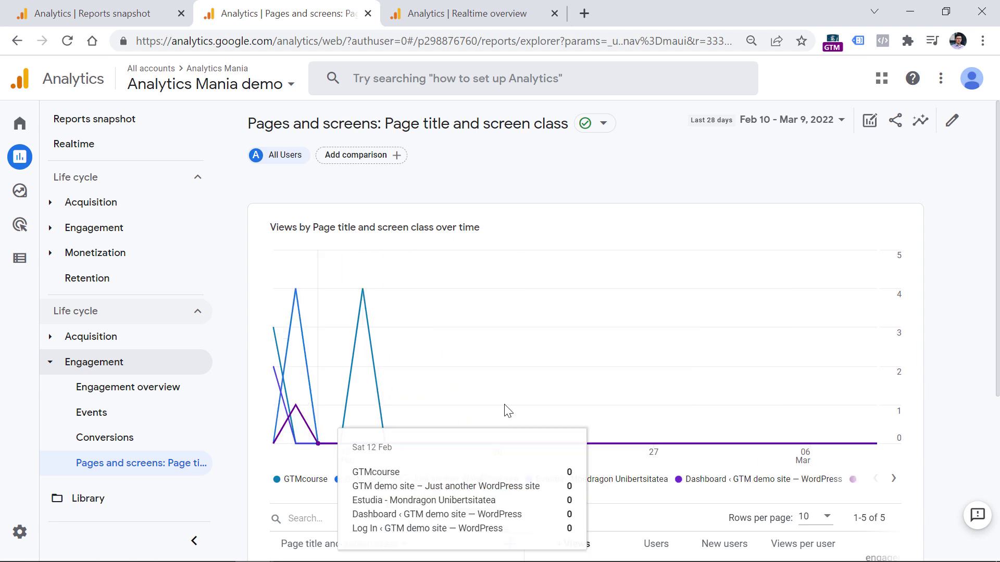
{"action": "scroll", "coordinate": [545, 345], "scroll_direction": "down", "scroll_amount": 5}
{"action": "scroll", "coordinate": [533, 265], "scroll_direction": "up", "scroll_amount": 5}
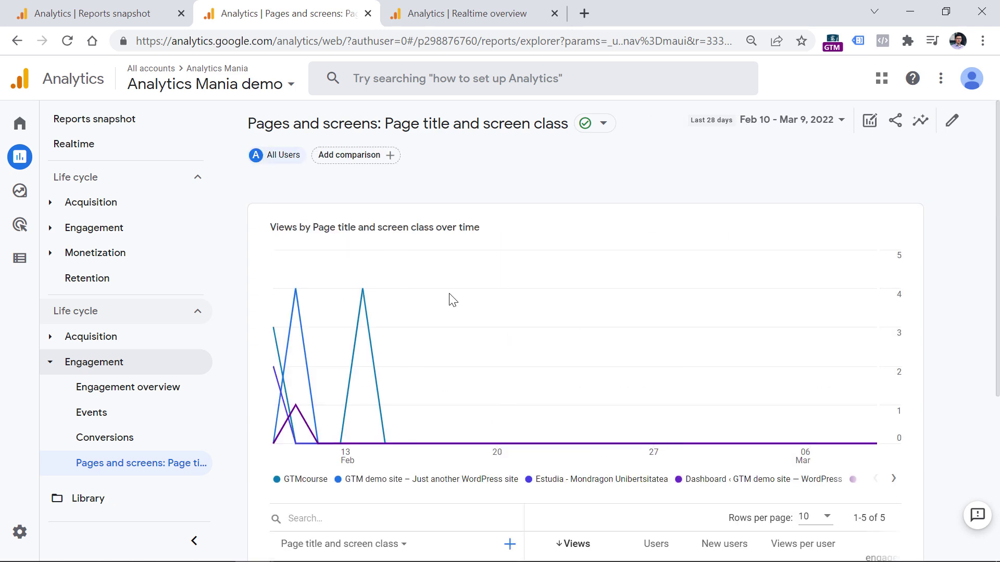
{"action": "scroll", "coordinate": [536, 283], "scroll_direction": "down", "scroll_amount": 5}
{"action": "scroll", "coordinate": [519, 248], "scroll_direction": "up", "scroll_amount": 5}
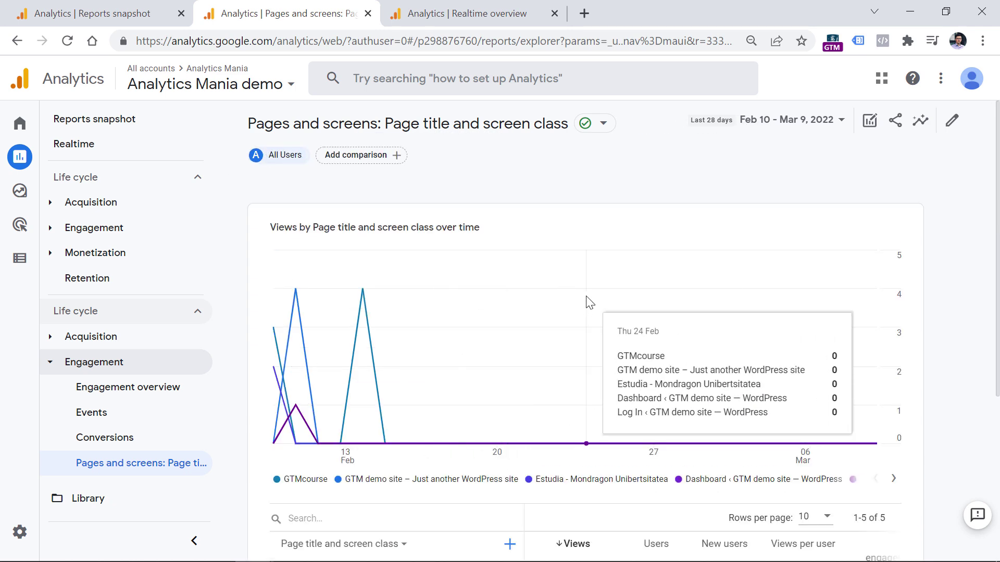
{"action": "scroll", "coordinate": [521, 323], "scroll_direction": "down", "scroll_amount": 5}
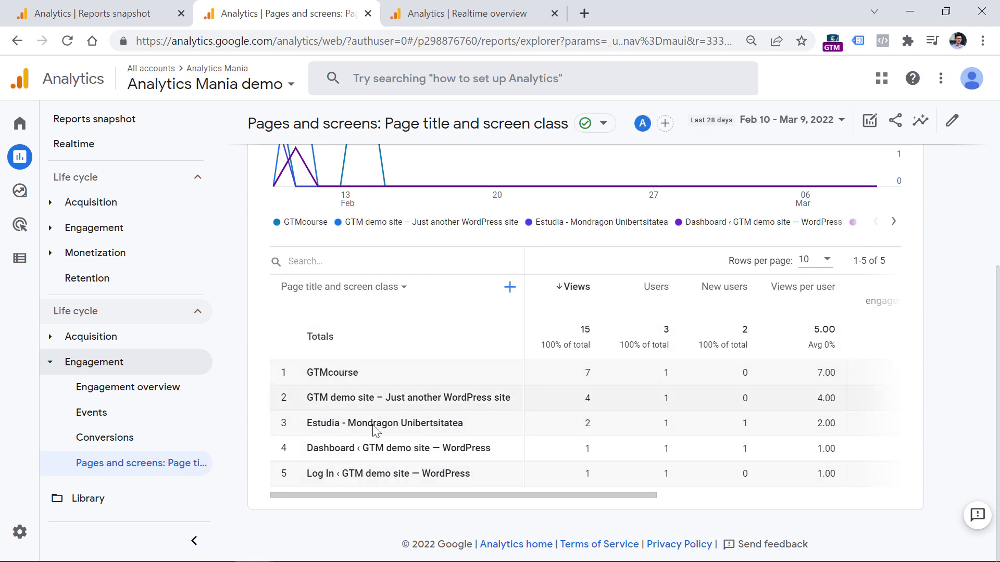
{"action": "scroll", "coordinate": [381, 375], "scroll_direction": "up", "scroll_amount": 5}
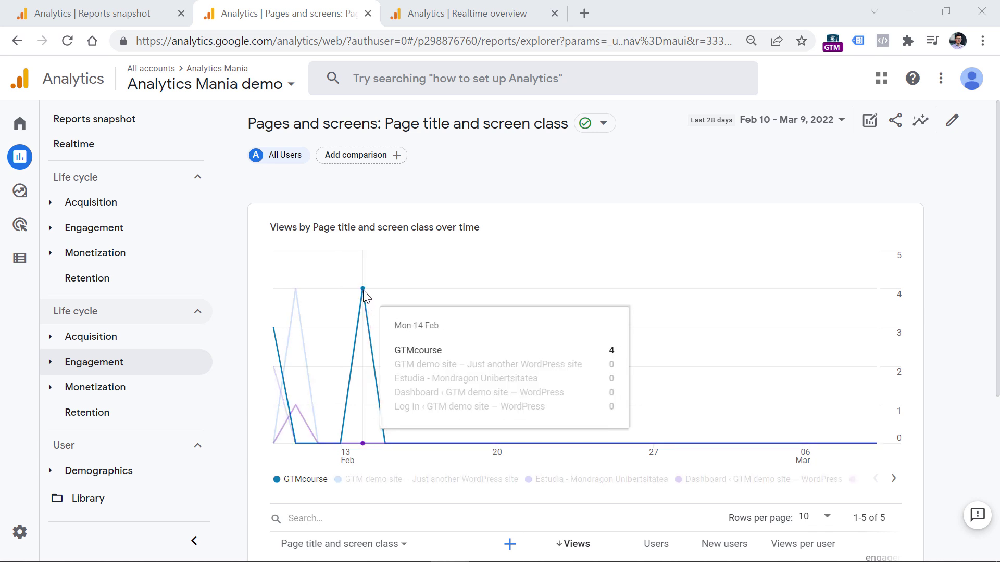
{"action": "left_click", "coordinate": [53, 253]}
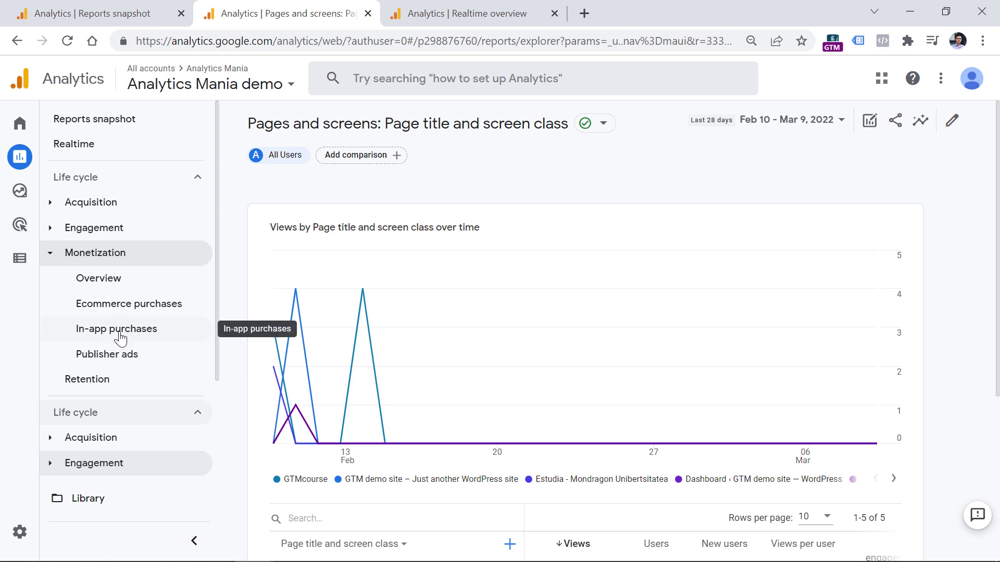
{"action": "left_click", "coordinate": [99, 253]}
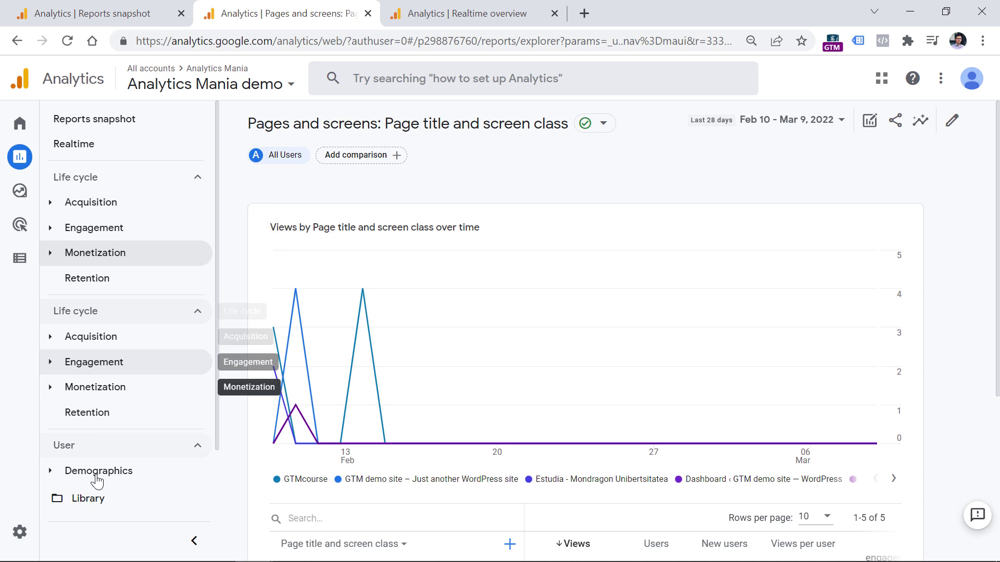
{"action": "mouse_move", "coordinate": [38, 157]}
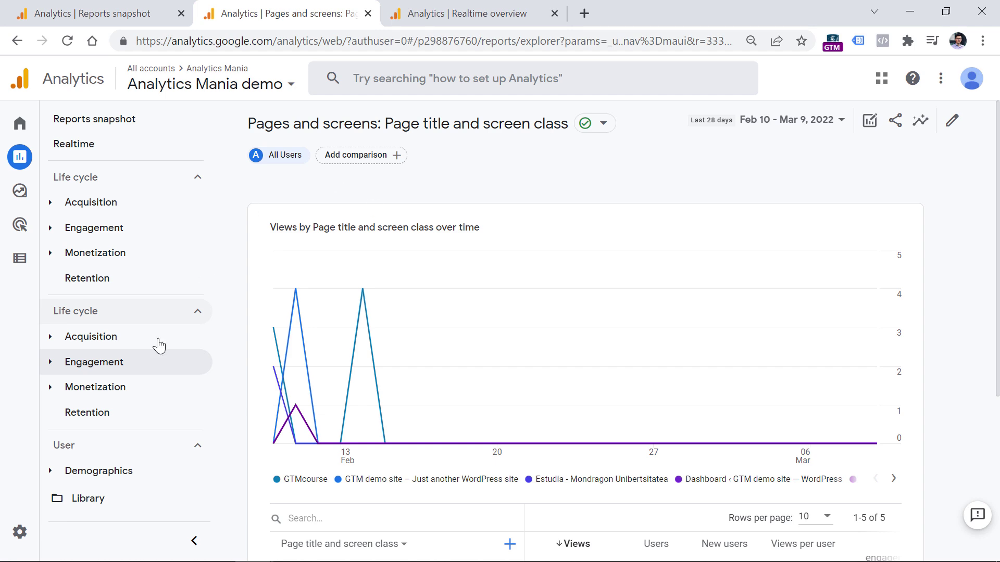
Step: Open the Library and collapse and expand the Life cycle and User sections
{"action": "left_click", "coordinate": [88, 501]}
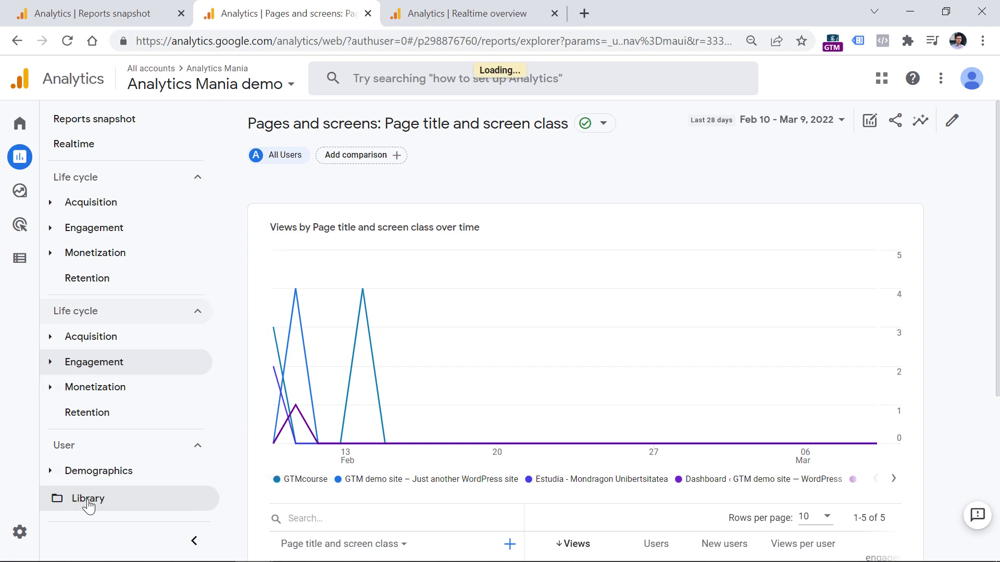
{"action": "scroll", "coordinate": [539, 257], "scroll_direction": "down", "scroll_amount": 5}
{"action": "scroll", "coordinate": [304, 307], "scroll_direction": "up", "scroll_amount": 5}
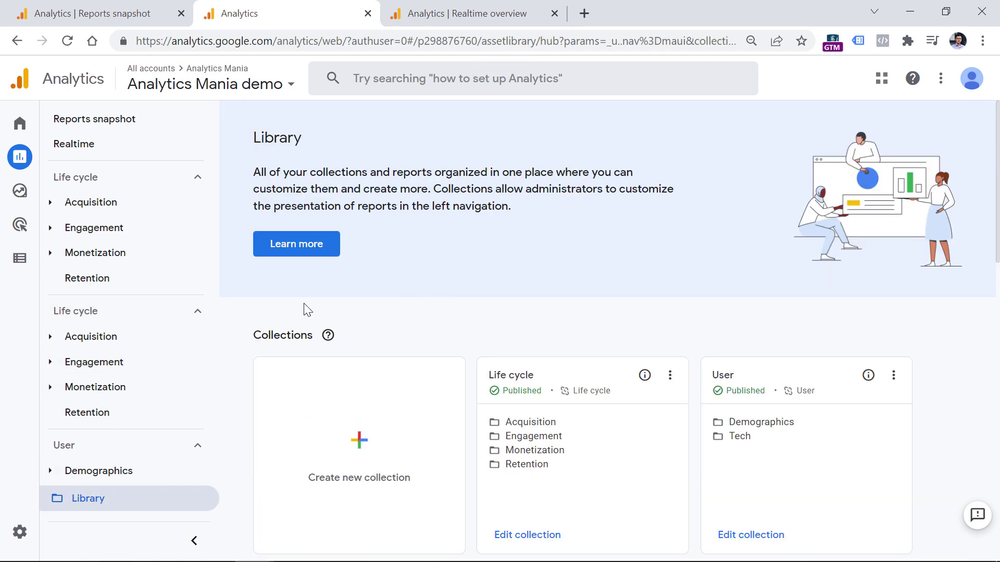
{"action": "left_click", "coordinate": [200, 312]}
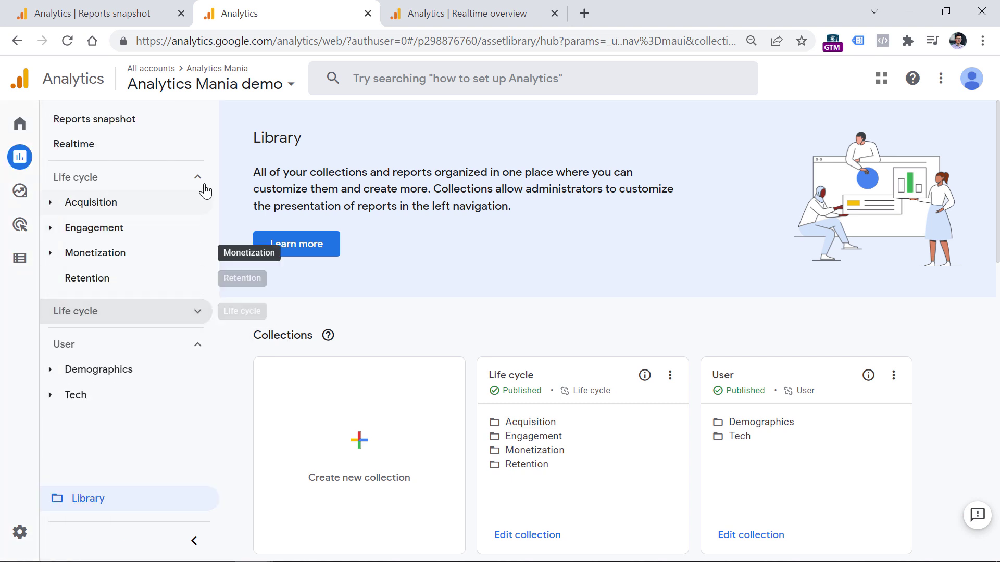
{"action": "left_click", "coordinate": [200, 180]}
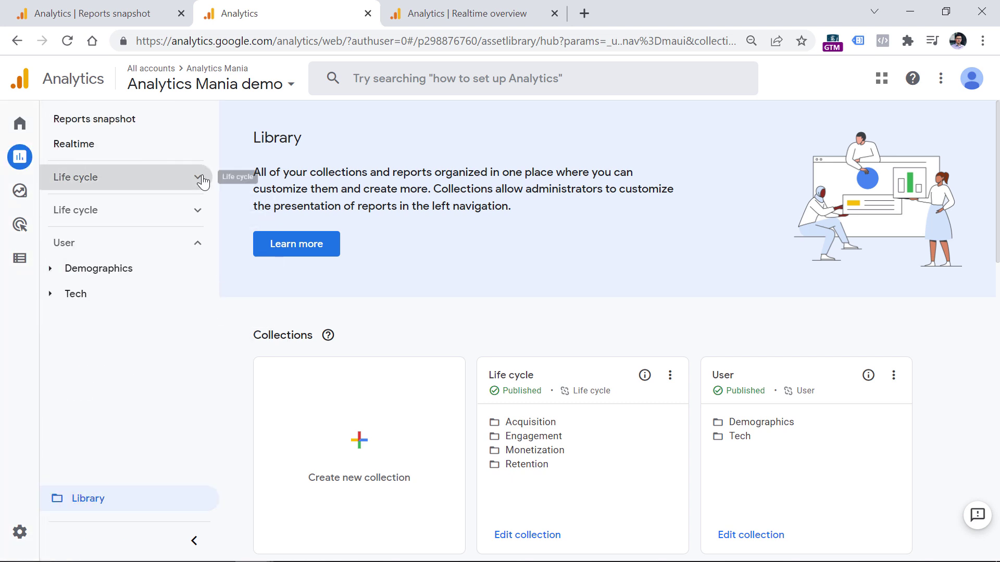
{"action": "left_click", "coordinate": [197, 244]}
{"action": "left_click", "coordinate": [134, 215]}
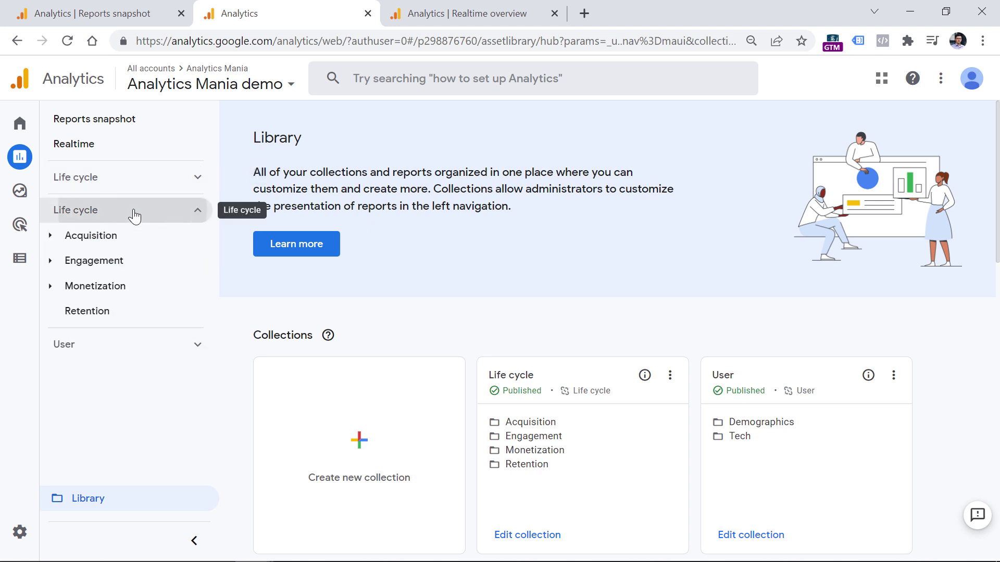
{"action": "left_click", "coordinate": [201, 177]}
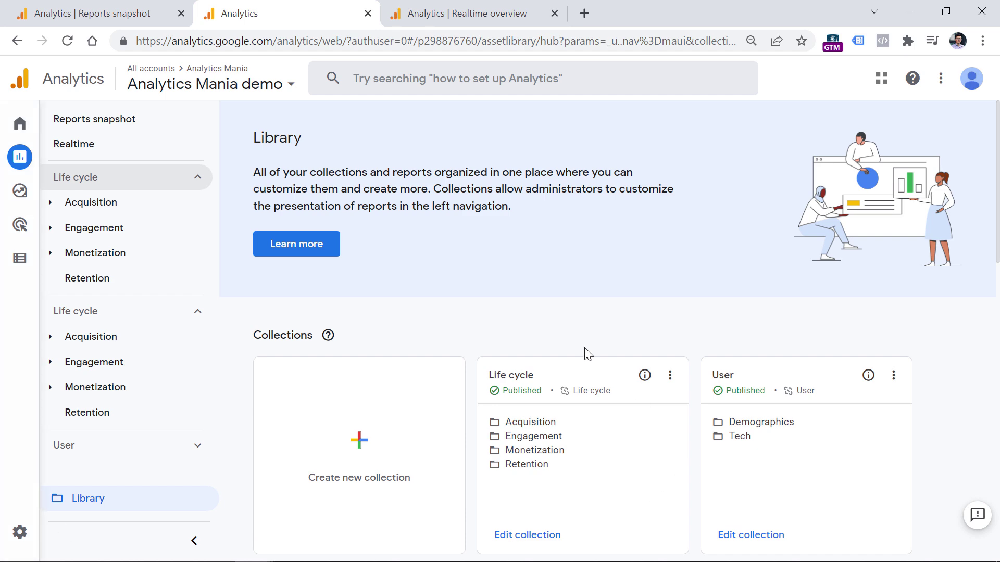
{"action": "scroll", "coordinate": [578, 348], "scroll_direction": "down", "scroll_amount": 5}
{"action": "scroll", "coordinate": [578, 348], "scroll_direction": "up", "scroll_amount": 5}
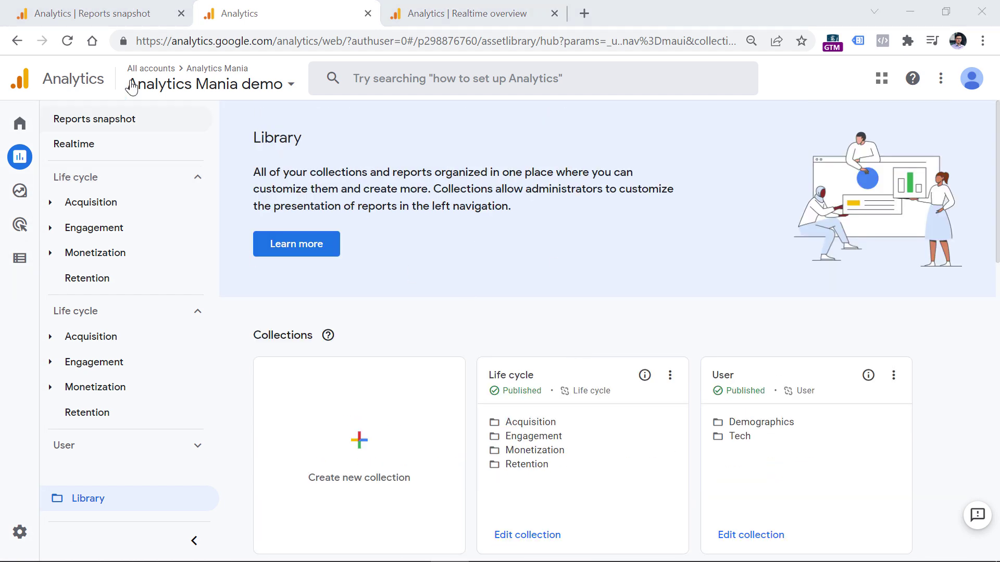
Step: Reload the page, then expand Life cycle > Monetization to show its four reports
{"action": "left_click", "coordinate": [67, 40]}
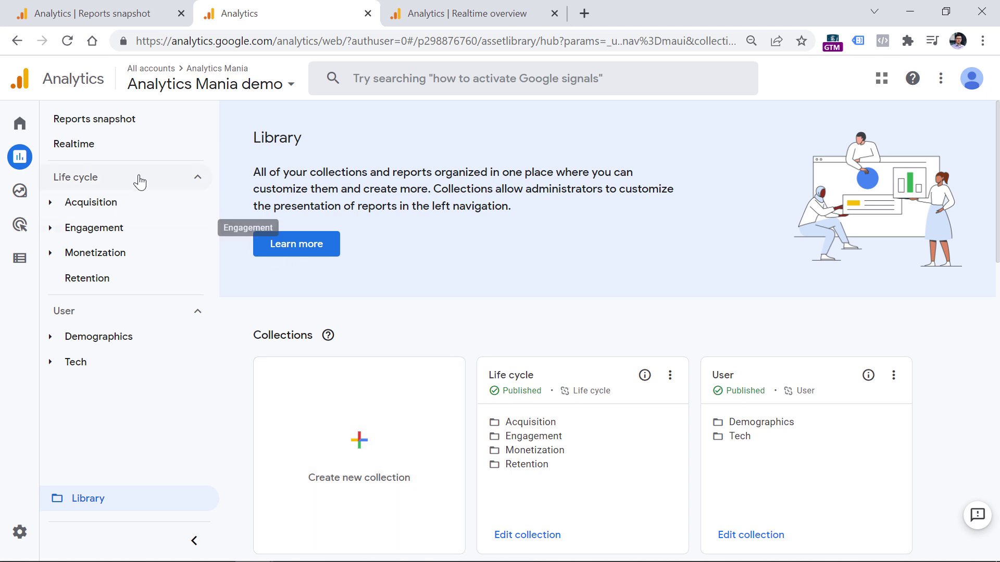
{"action": "left_click", "coordinate": [191, 181]}
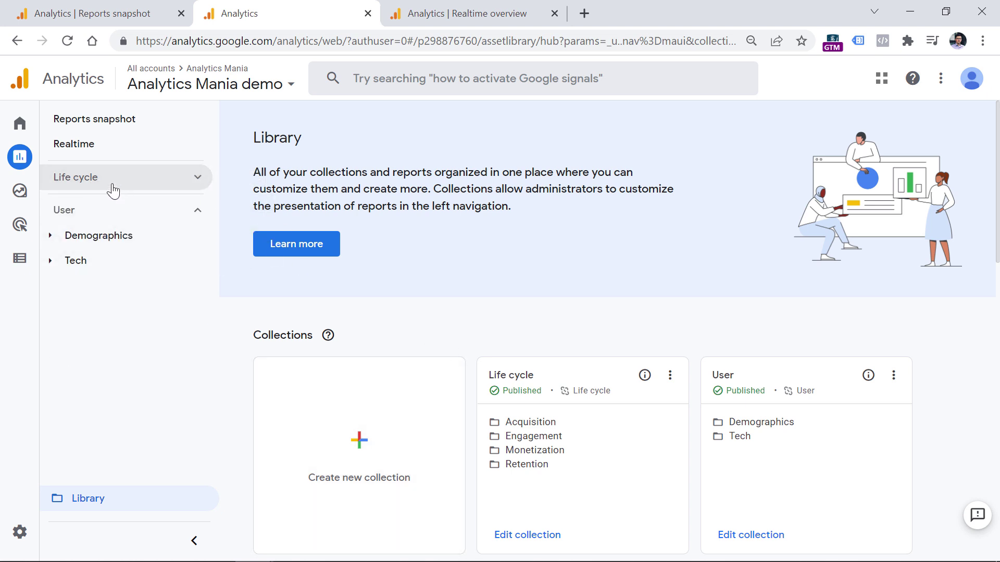
{"action": "left_click", "coordinate": [199, 215]}
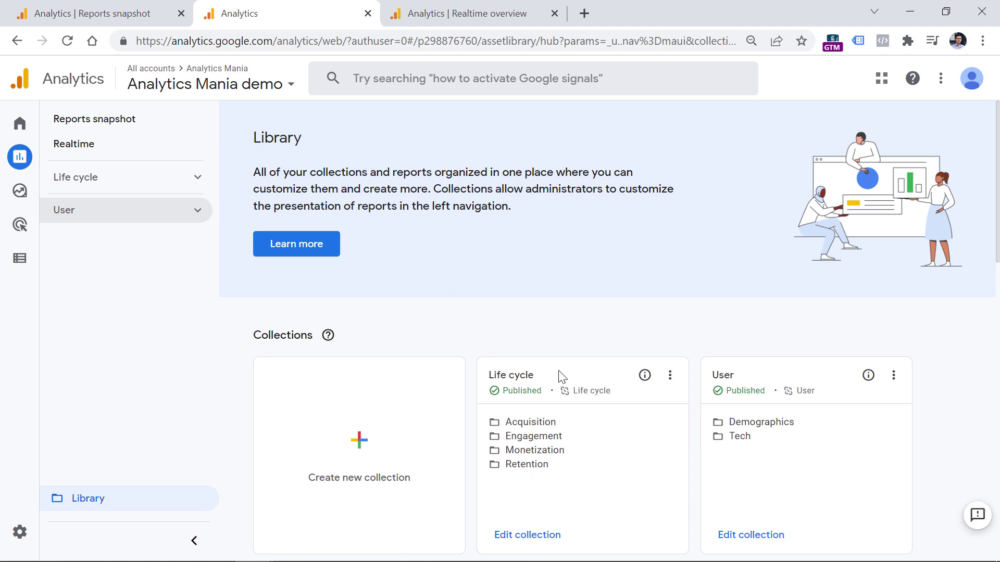
{"action": "scroll", "coordinate": [549, 164], "scroll_direction": "down", "scroll_amount": 5}
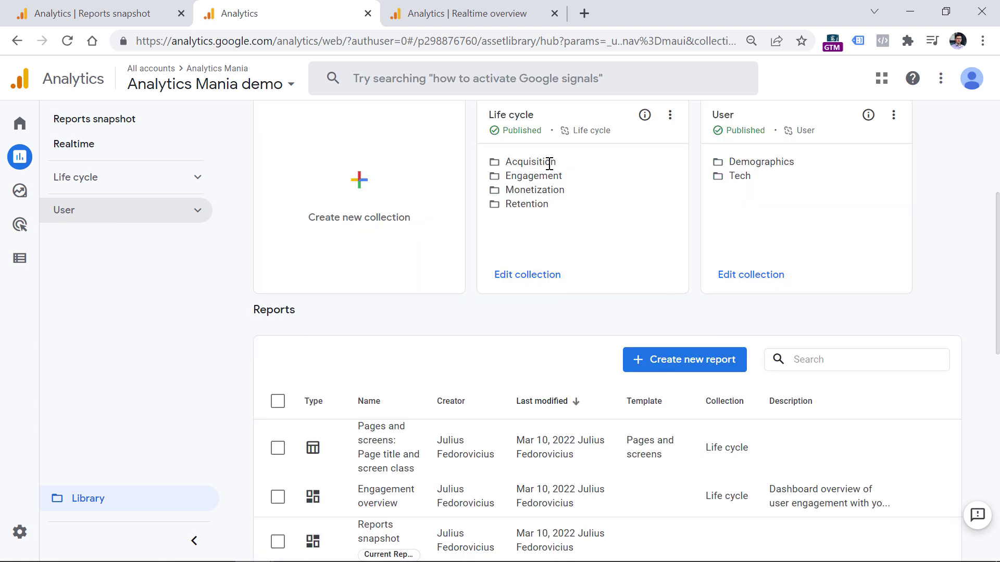
{"action": "scroll", "coordinate": [511, 195], "scroll_direction": "up", "scroll_amount": 5}
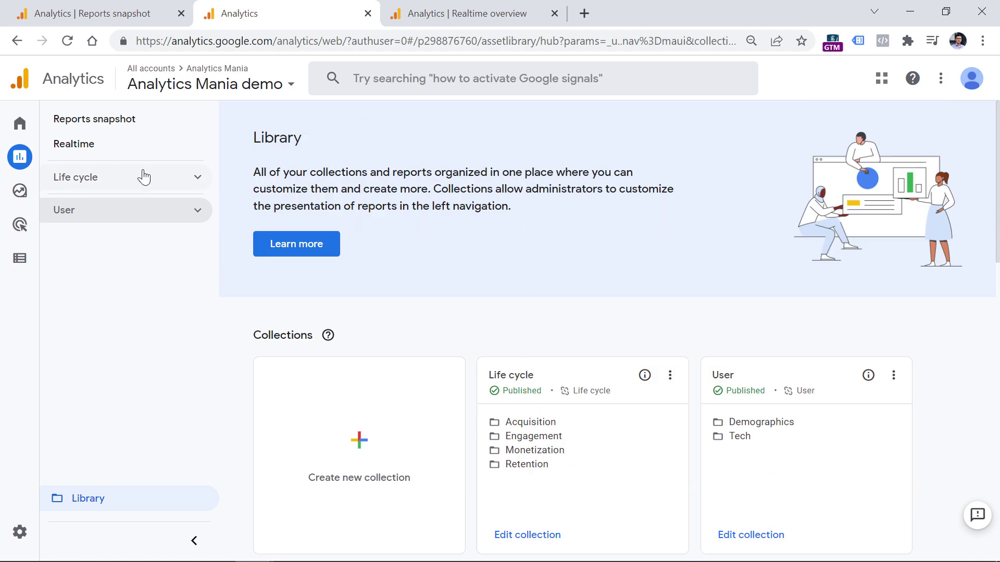
{"action": "left_click", "coordinate": [196, 178]}
{"action": "left_click", "coordinate": [54, 227]}
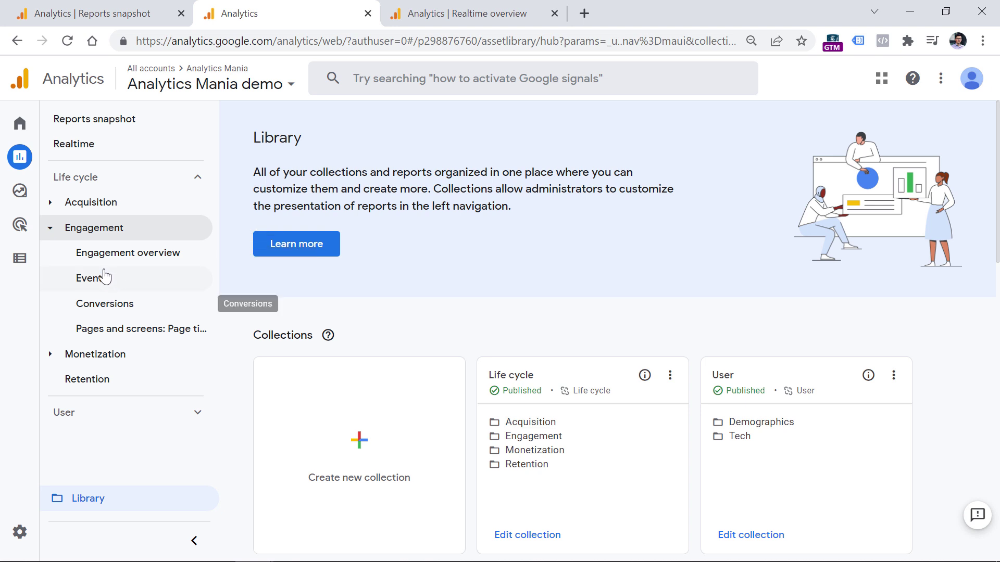
{"action": "left_click", "coordinate": [44, 237]}
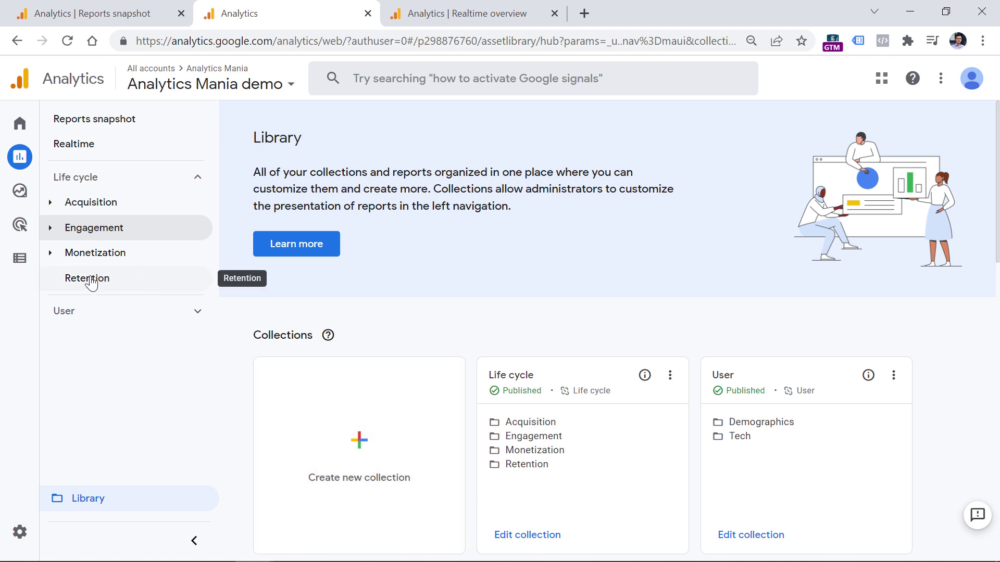
{"action": "left_click", "coordinate": [46, 253]}
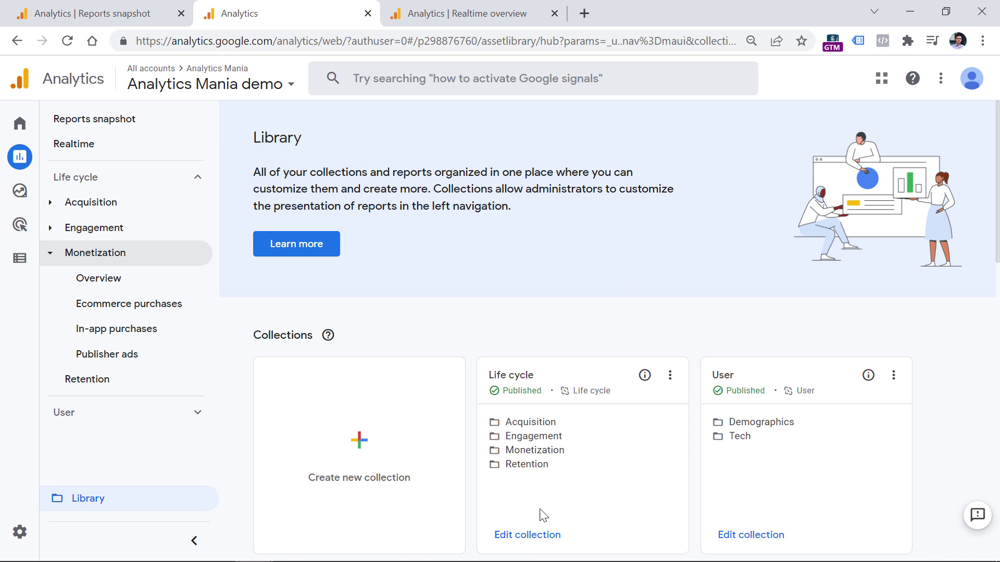
Step: Remove Retention, In-app purchases and Publisher ads from Life cycle, save it, and reload
{"action": "left_click", "coordinate": [529, 536]}
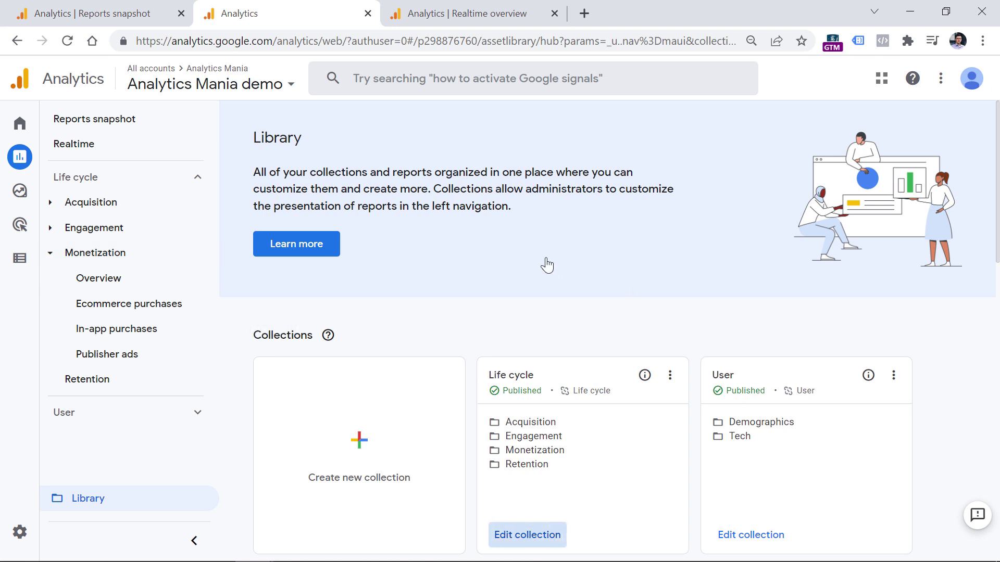
{"action": "scroll", "coordinate": [221, 302], "scroll_direction": "down", "scroll_amount": 5}
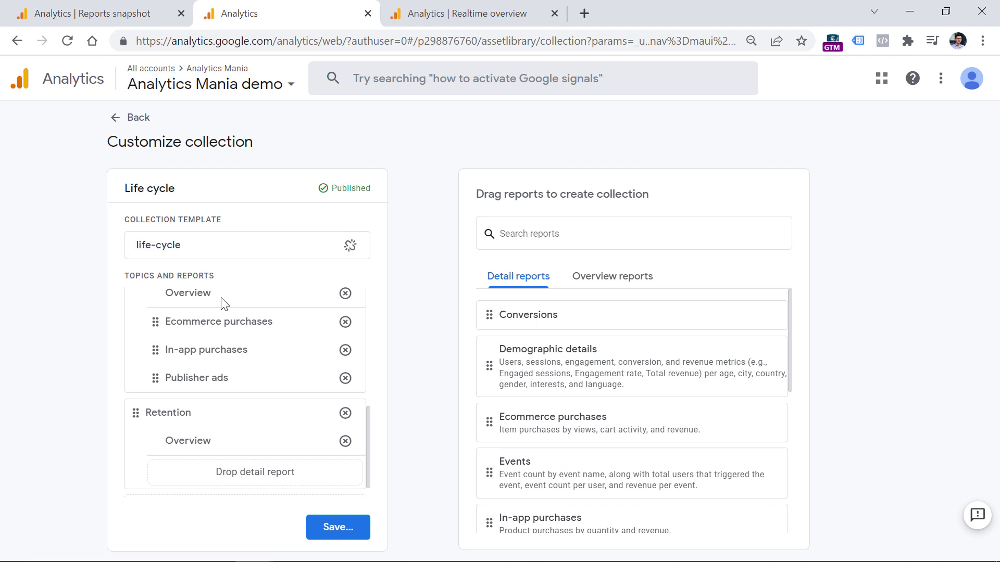
{"action": "left_click", "coordinate": [345, 386]}
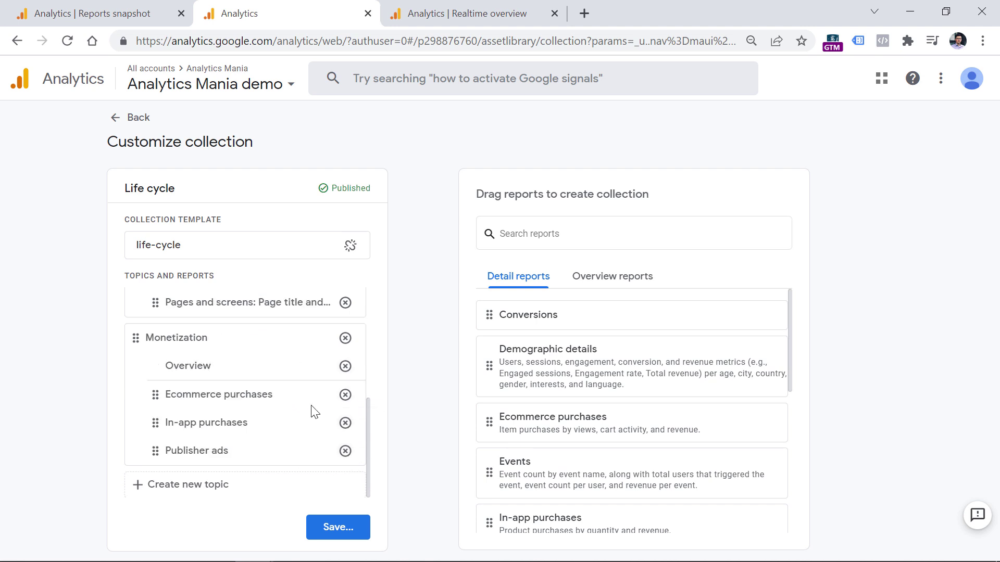
{"action": "left_click", "coordinate": [345, 422]}
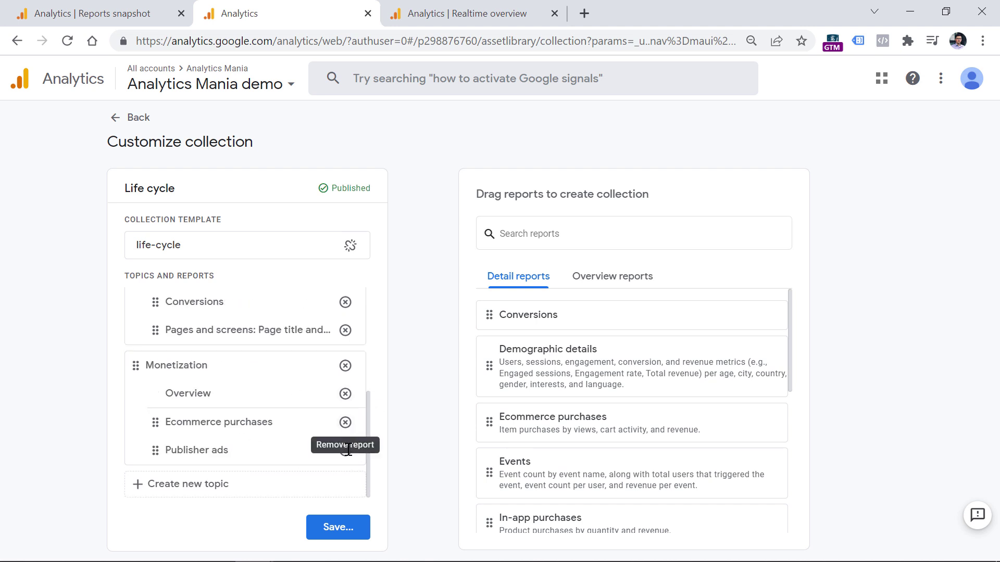
{"action": "left_click", "coordinate": [338, 445]}
{"action": "left_click", "coordinate": [346, 527]}
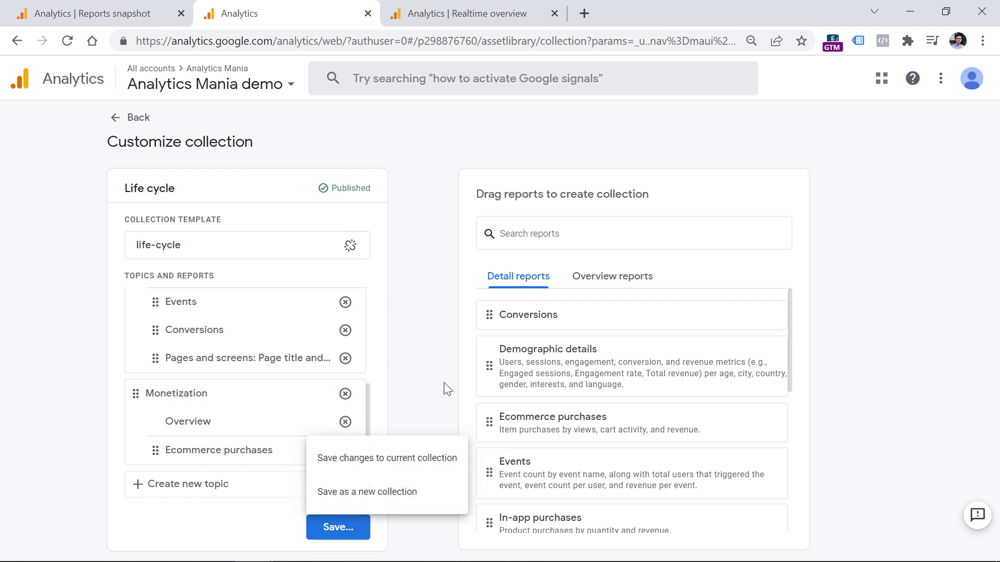
{"action": "left_click", "coordinate": [391, 459]}
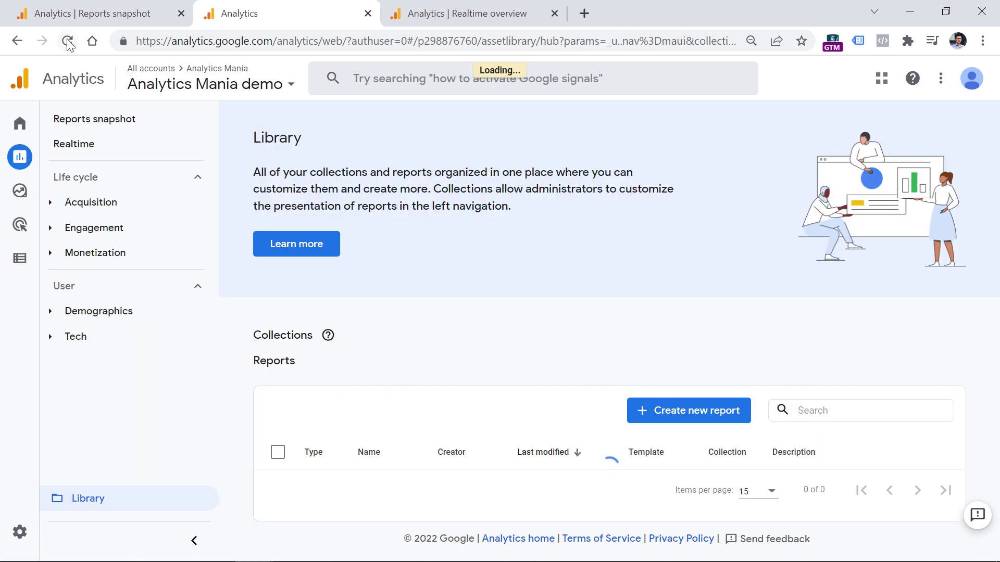
{"action": "left_click", "coordinate": [68, 41]}
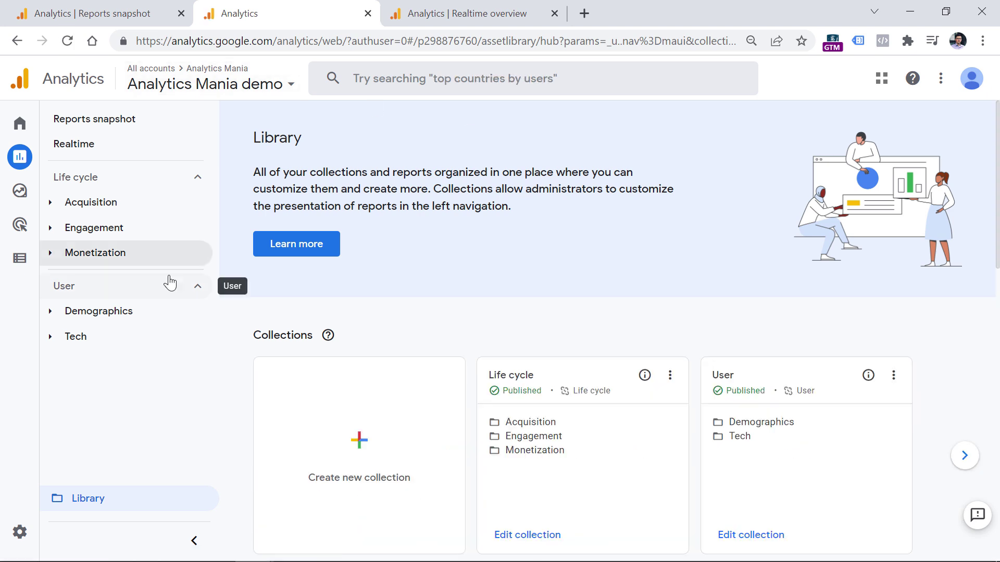
Step: Expand Monetization to confirm it lists only Overview and Ecommerce purchases
{"action": "left_click", "coordinate": [50, 254]}
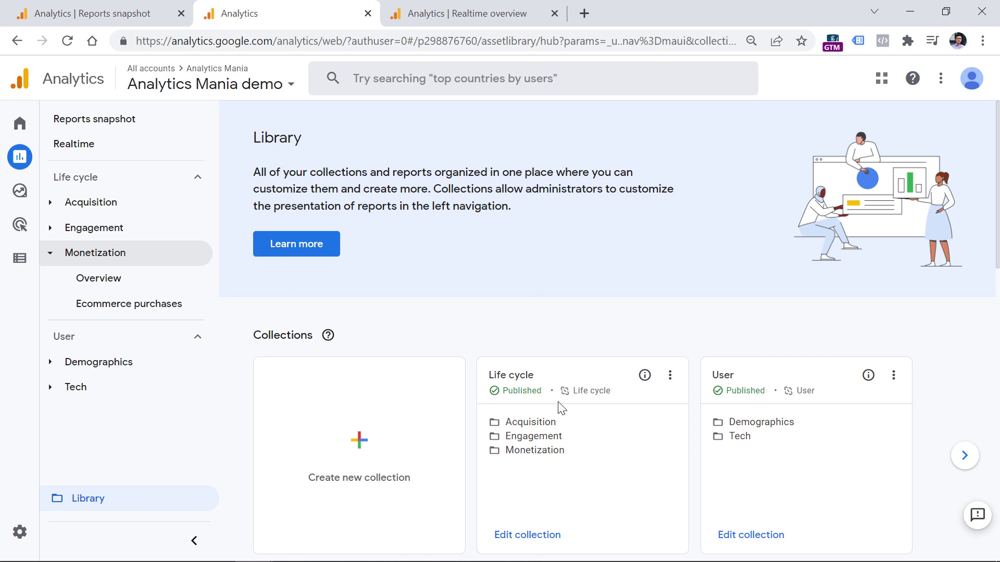
Step: Add a Retention topic containing the Retention overview to Life cycle and save
{"action": "left_click", "coordinate": [527, 536]}
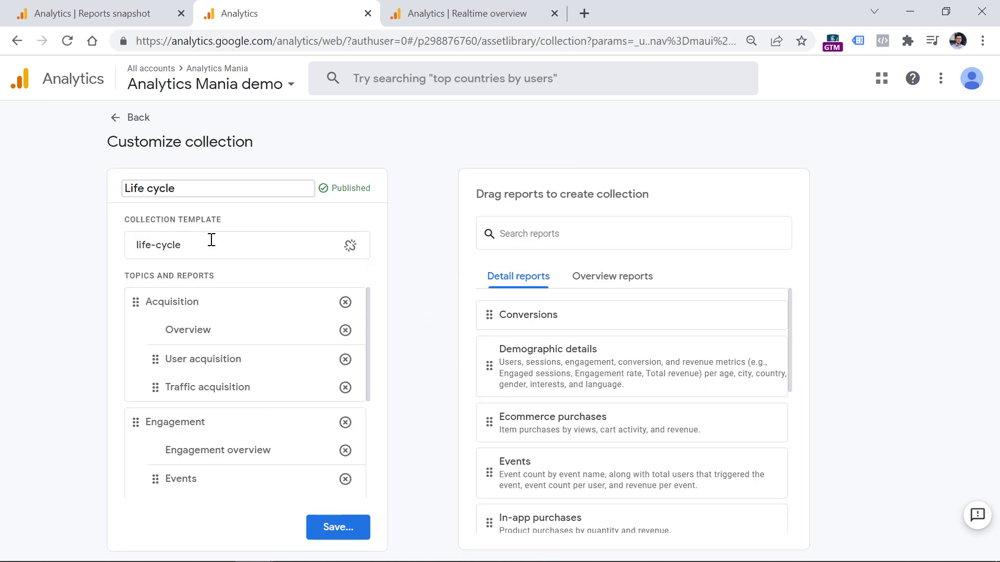
{"action": "scroll", "coordinate": [242, 350], "scroll_direction": "down", "scroll_amount": 3}
{"action": "scroll", "coordinate": [583, 326], "scroll_direction": "down", "scroll_amount": 5}
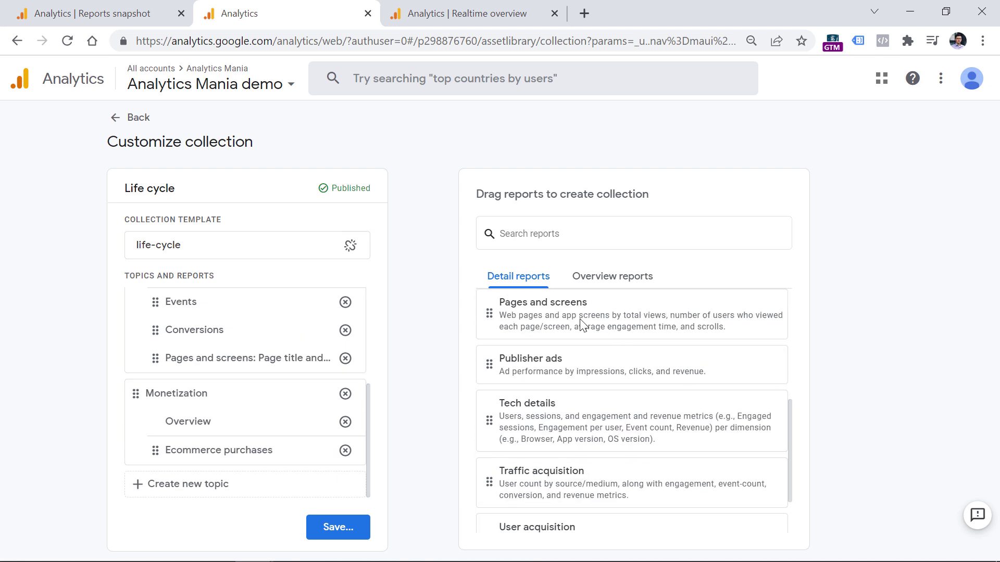
{"action": "left_click", "coordinate": [603, 279]}
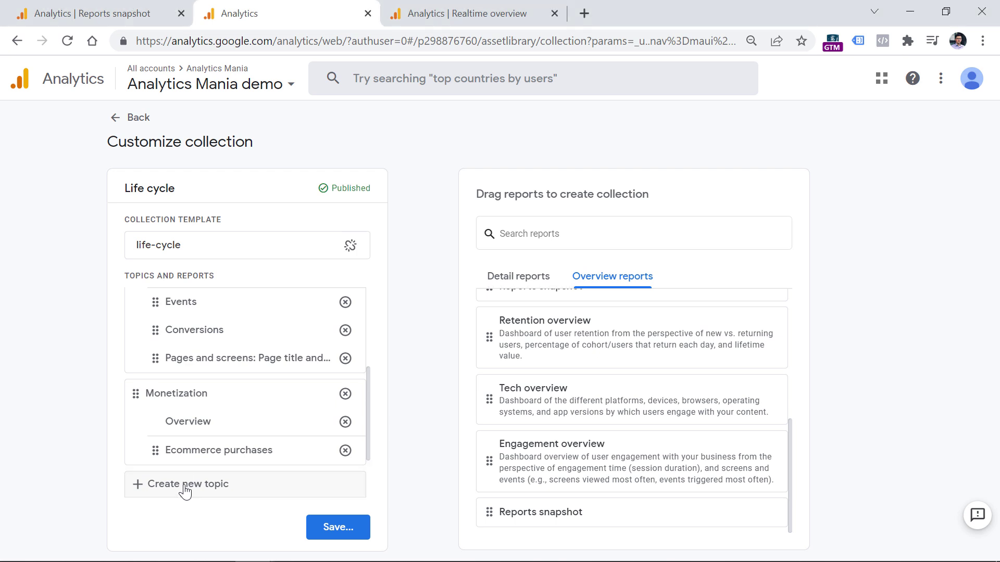
{"action": "left_click", "coordinate": [191, 486]}
{"action": "type", "text": "Retention"}
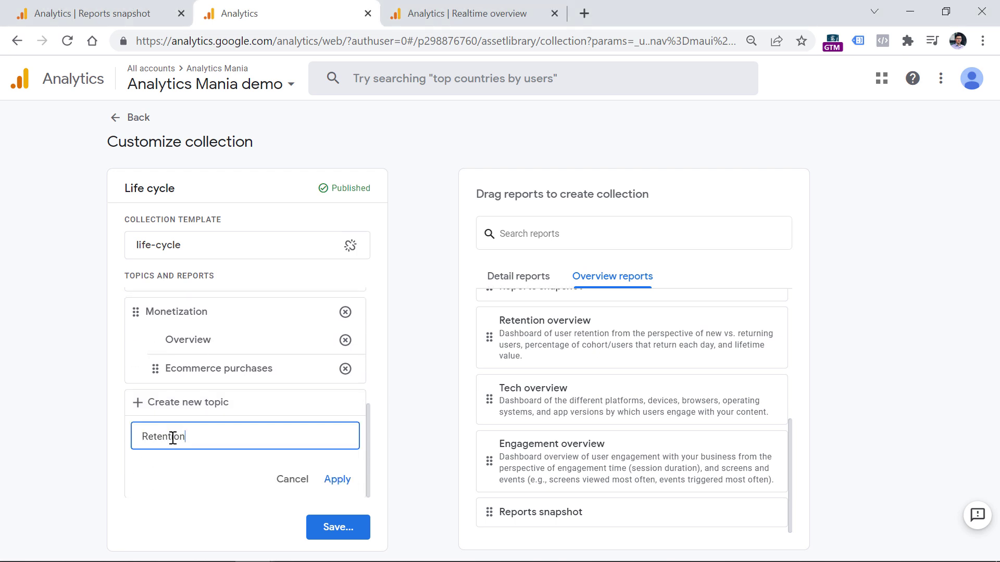
{"action": "left_click", "coordinate": [335, 479]}
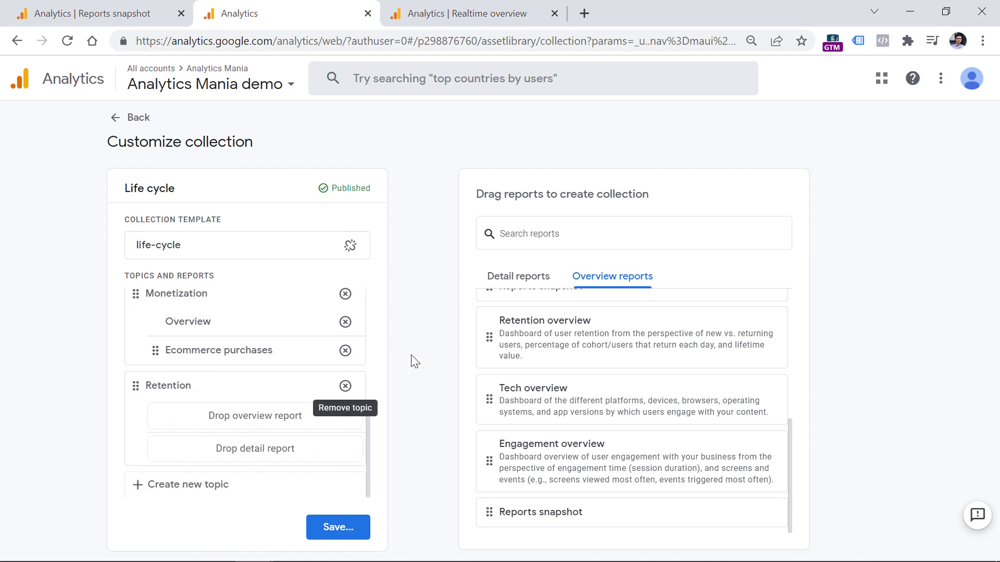
{"action": "scroll", "coordinate": [487, 339], "scroll_direction": "up", "scroll_amount": 5}
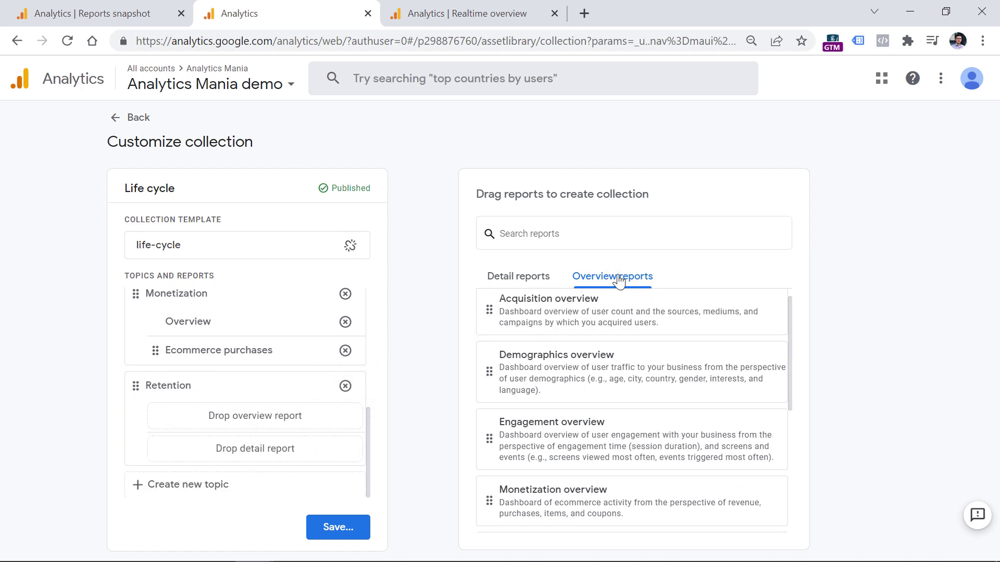
{"action": "scroll", "coordinate": [614, 333], "scroll_direction": "down", "scroll_amount": 5}
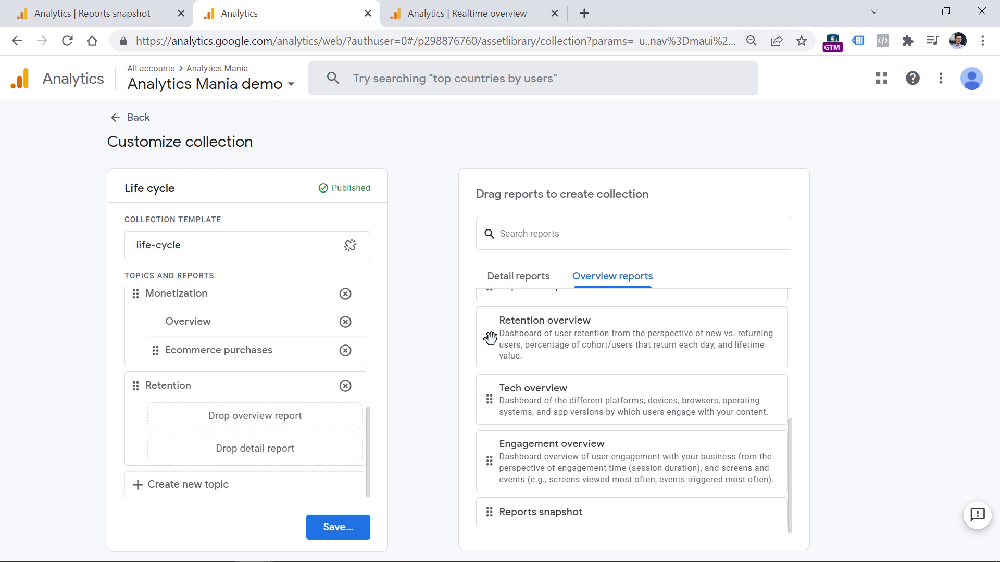
{"action": "left_click_drag", "start_coordinate": [485, 345], "coordinate": [164, 419]}
{"action": "left_click", "coordinate": [384, 458]}
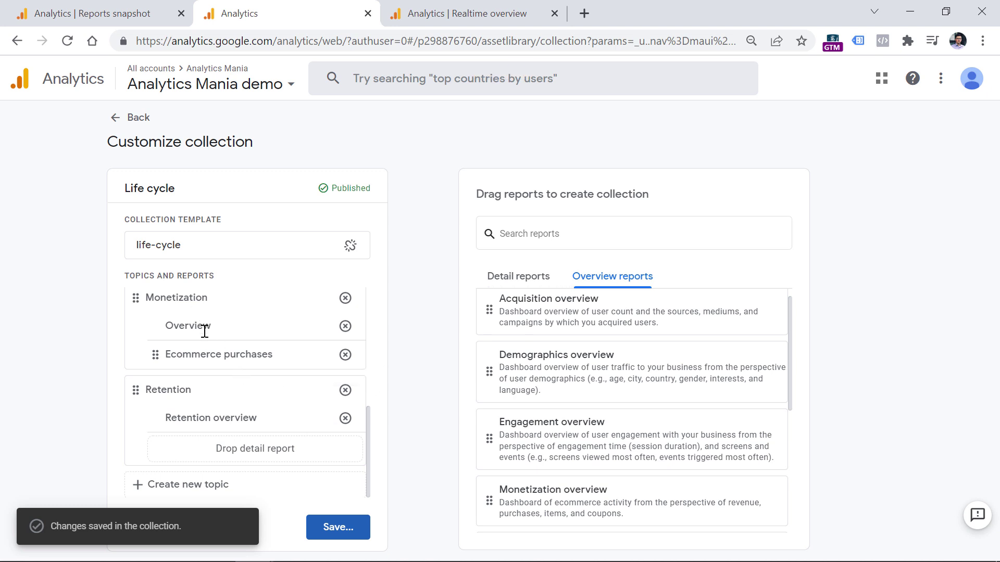
Step: Put In-app purchases and Publisher ads back under Monetization, save, and return to the Library
{"action": "left_click", "coordinate": [509, 280]}
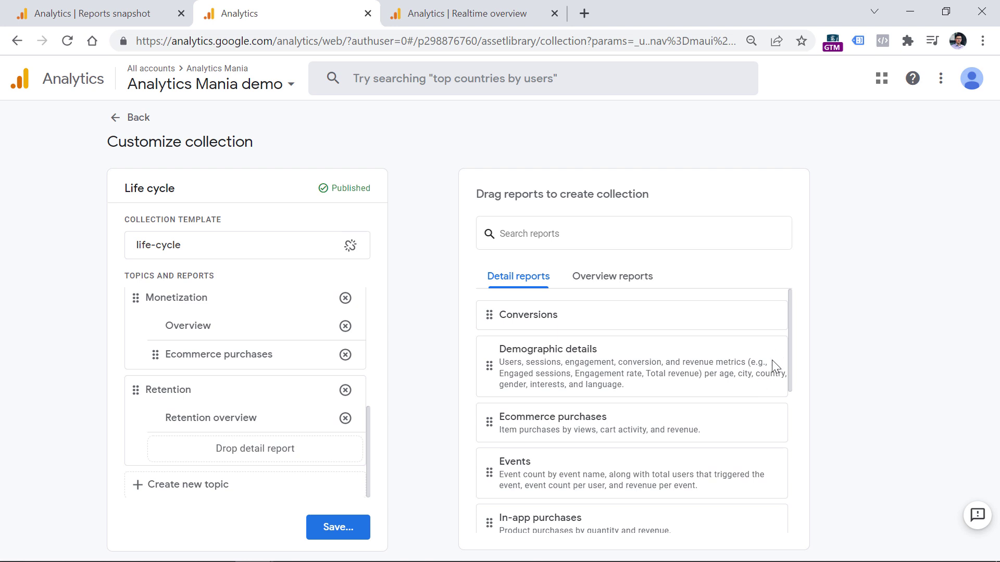
{"action": "scroll", "coordinate": [618, 456], "scroll_direction": "down", "scroll_amount": 1}
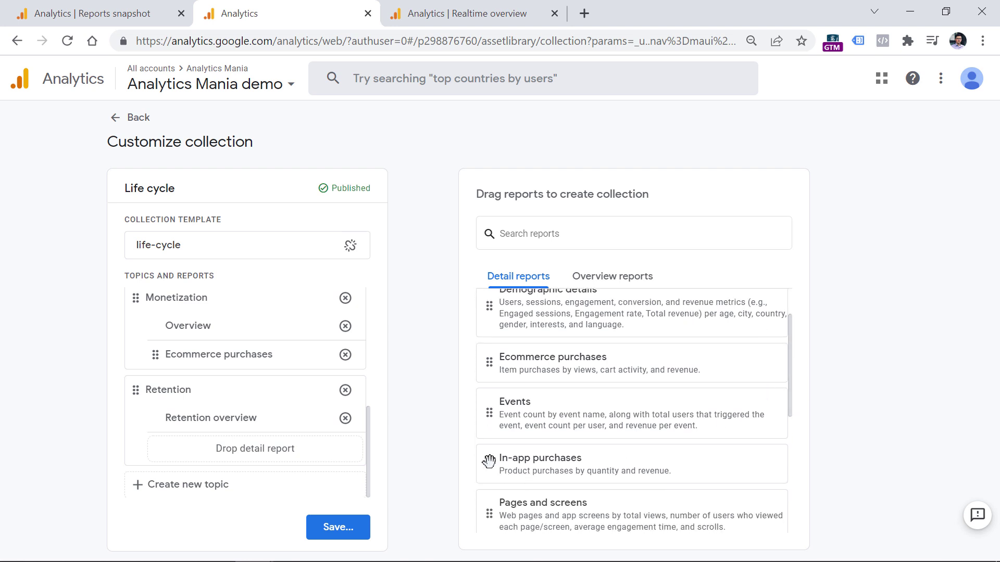
{"action": "left_click_drag", "start_coordinate": [498, 461], "coordinate": [208, 379]}
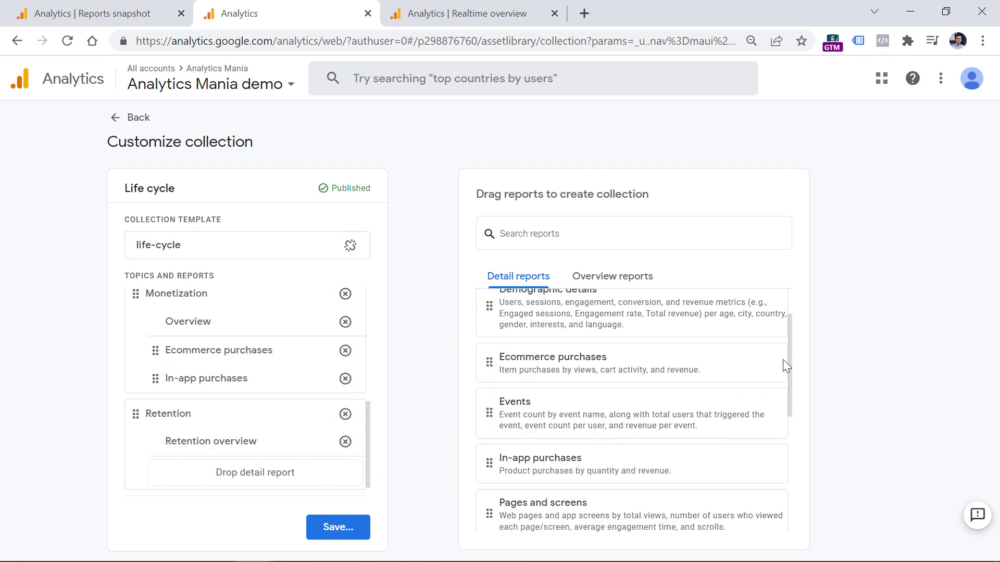
{"action": "left_click_drag", "start_coordinate": [790, 353], "coordinate": [790, 429]}
{"action": "left_click_drag", "start_coordinate": [489, 419], "coordinate": [174, 442]}
{"action": "left_click", "coordinate": [339, 528]}
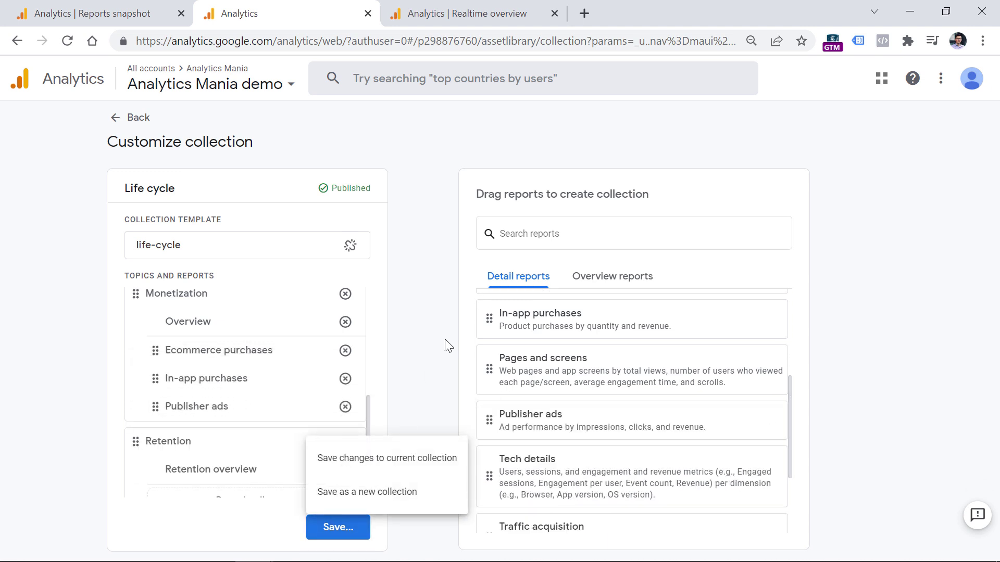
{"action": "left_click", "coordinate": [386, 458]}
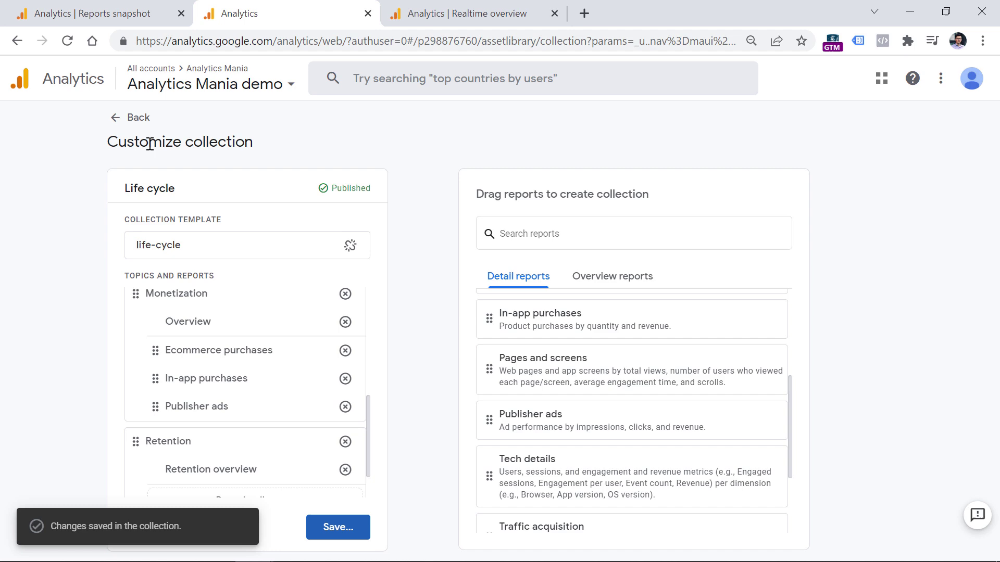
{"action": "left_click", "coordinate": [118, 118]}
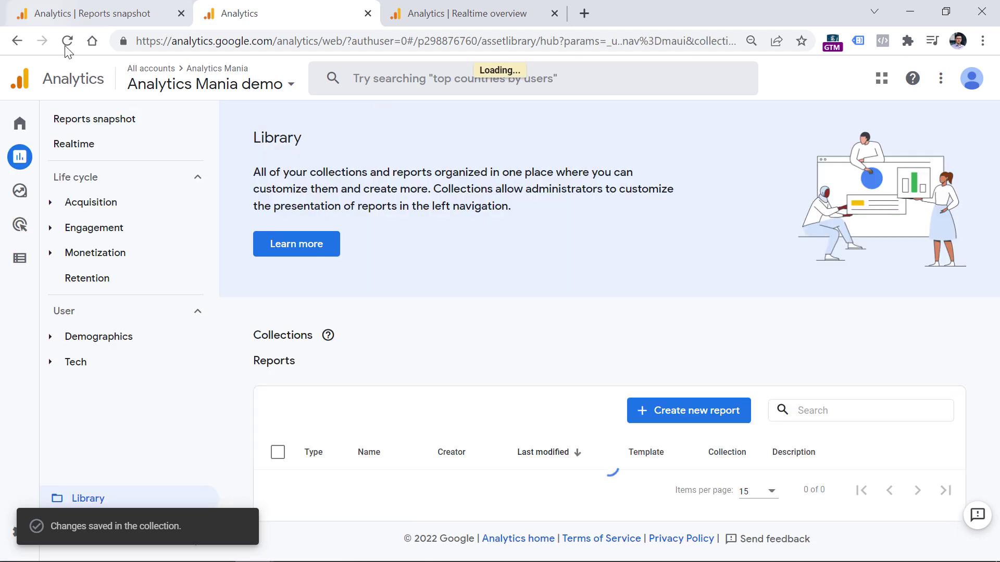
{"action": "left_click", "coordinate": [67, 42]}
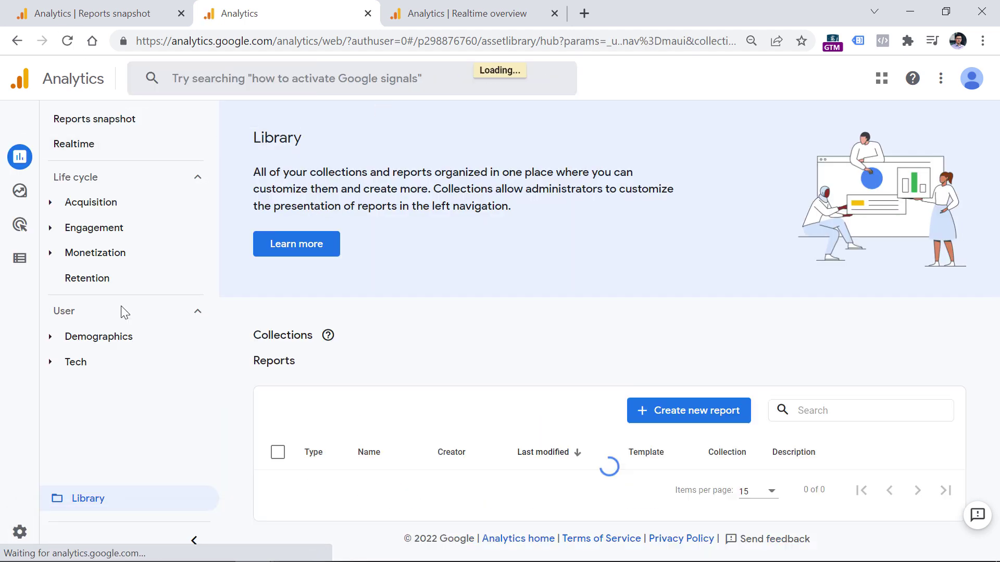
{"action": "left_click", "coordinate": [52, 253]}
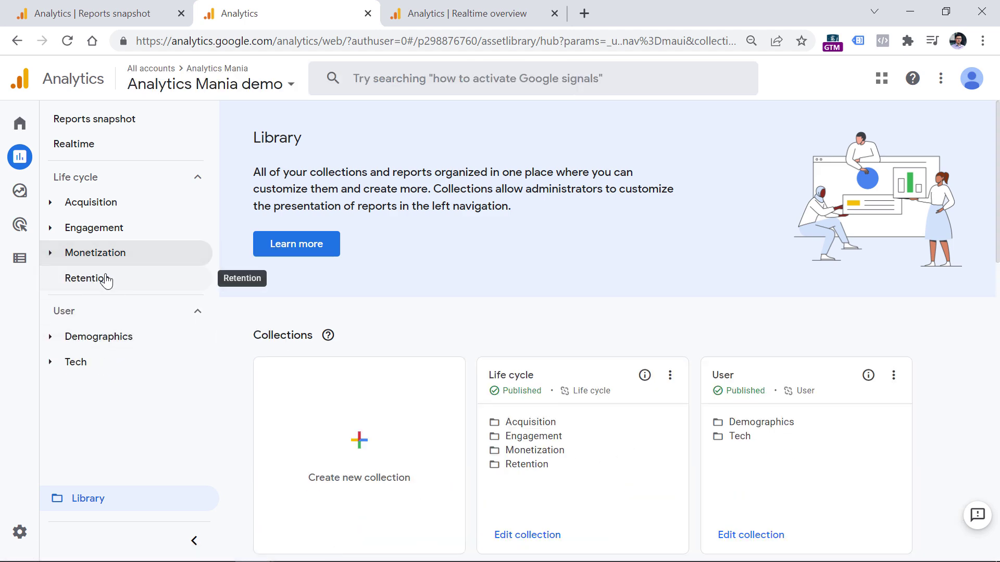
{"action": "scroll", "coordinate": [363, 194], "scroll_direction": "down", "scroll_amount": 5}
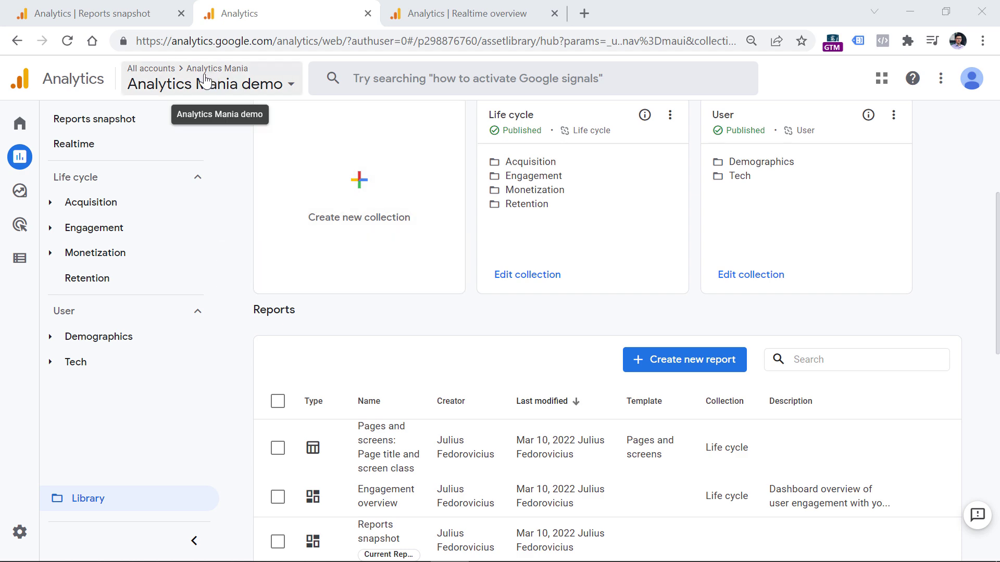
Step: Open the Library of the analyticsmania.com property from its Realtime overview tab
{"action": "left_click", "coordinate": [474, 14]}
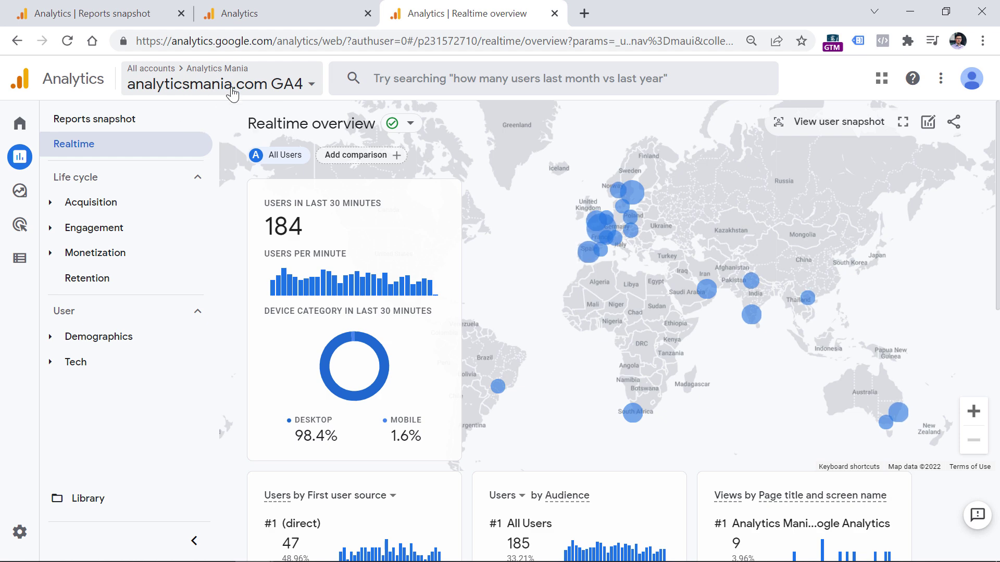
{"action": "left_click", "coordinate": [89, 501]}
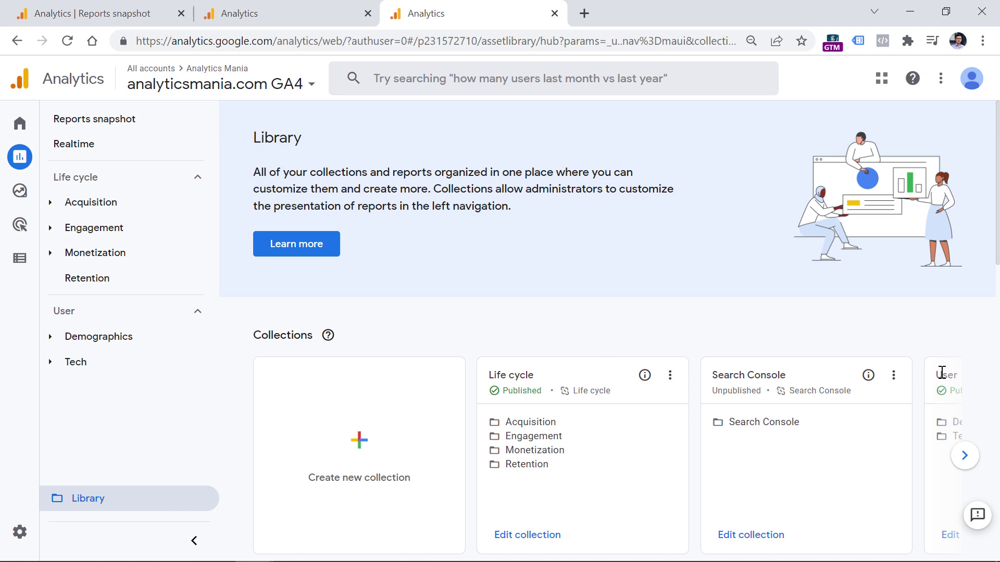
{"action": "left_click_drag", "start_coordinate": [941, 375], "coordinate": [958, 375]}
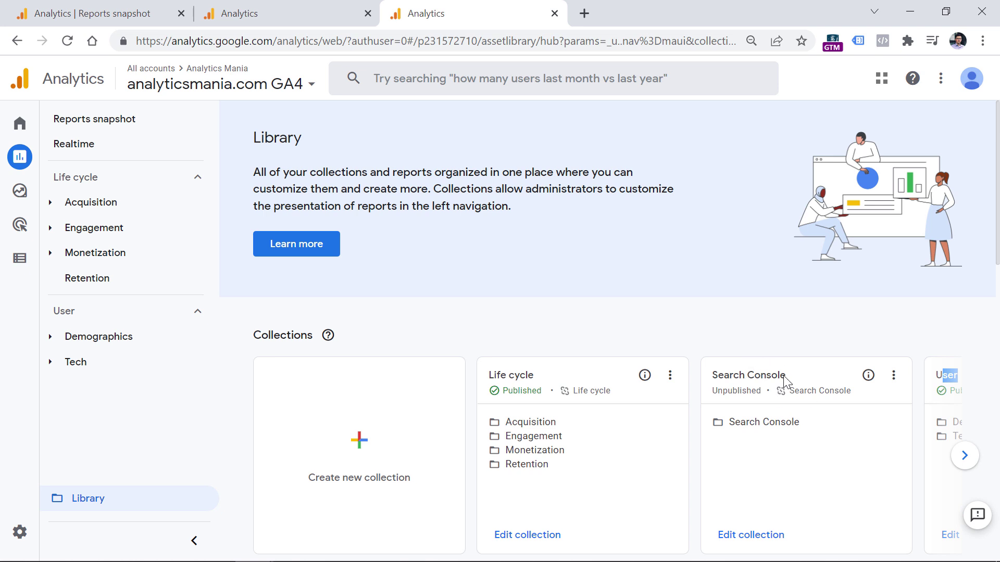
Step: Publish the unpublished Search Console collection and reload the Library
{"action": "double_click", "coordinate": [736, 390]}
{"action": "left_click", "coordinate": [893, 376]}
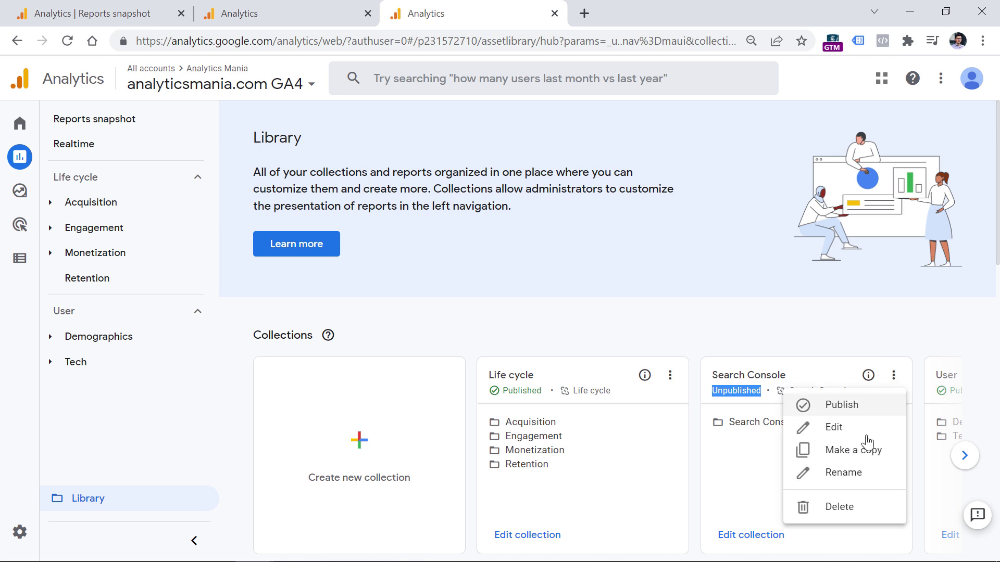
{"action": "left_click", "coordinate": [837, 405]}
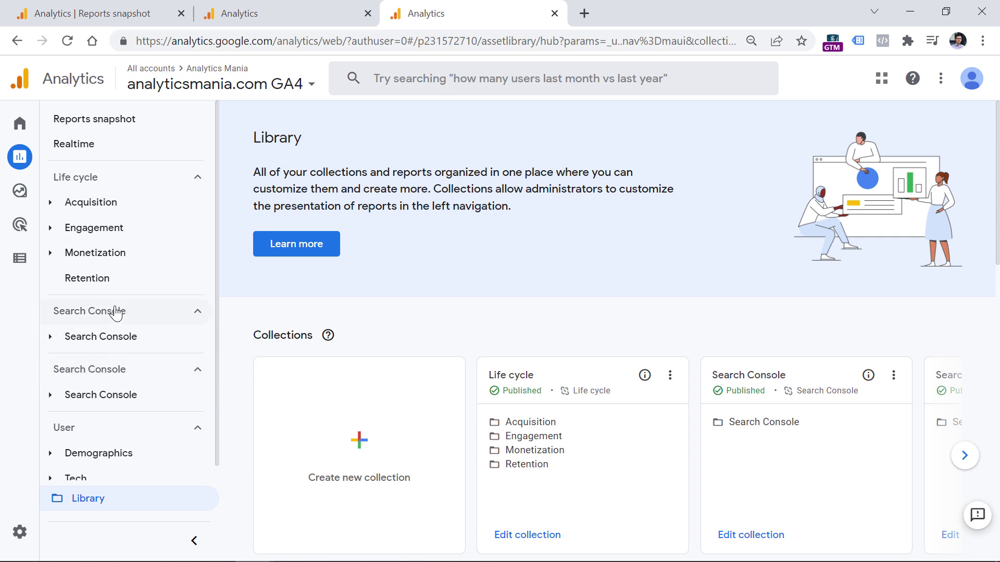
{"action": "left_click", "coordinate": [59, 41]}
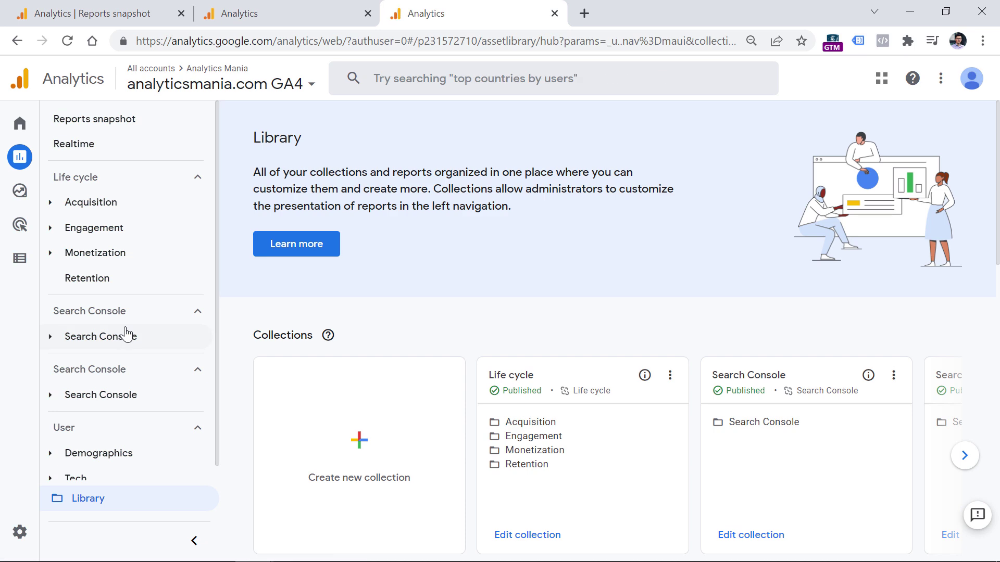
Step: Delete the duplicate Search Console collection
{"action": "scroll", "coordinate": [371, 369], "scroll_direction": "down", "scroll_amount": 5}
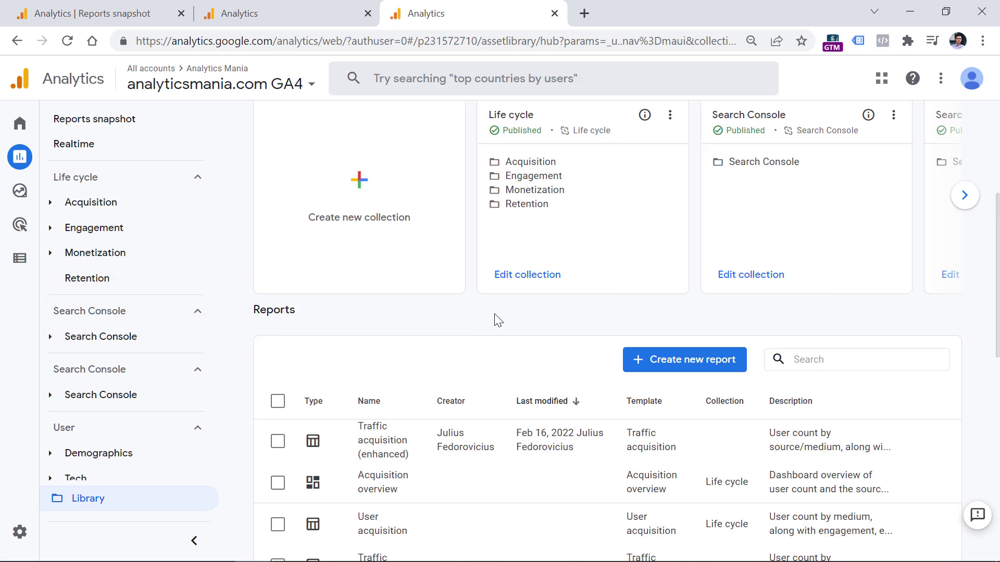
{"action": "left_click", "coordinate": [964, 196]}
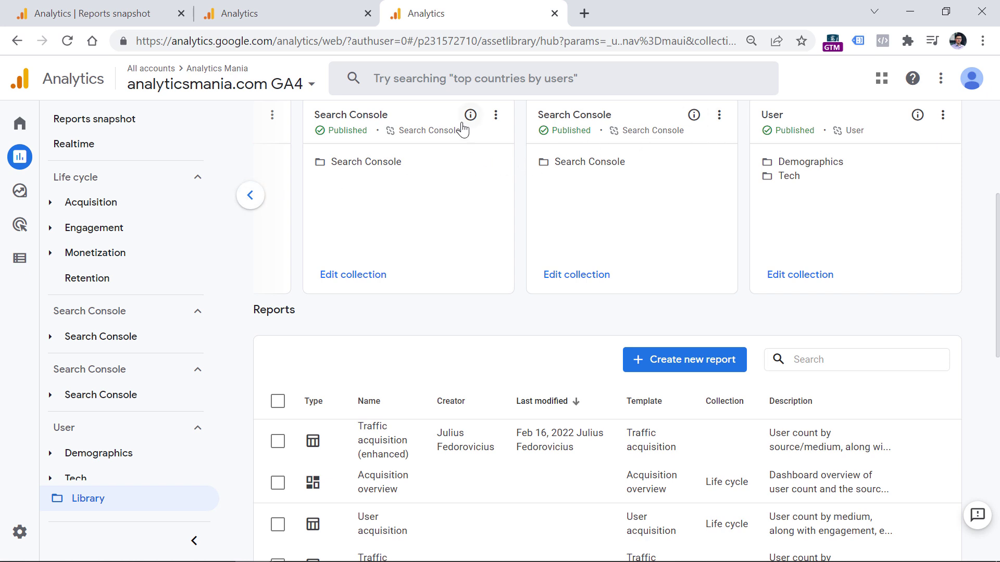
{"action": "left_click", "coordinate": [719, 115]}
{"action": "left_click", "coordinate": [763, 246]}
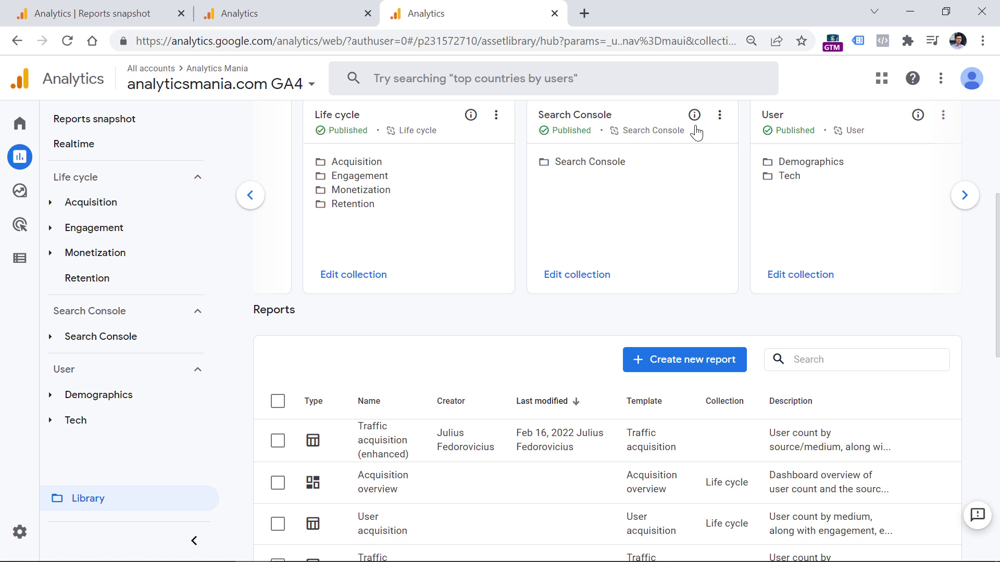
Step: Open the Queries report under Search Console in the navigation
{"action": "left_click", "coordinate": [721, 117]}
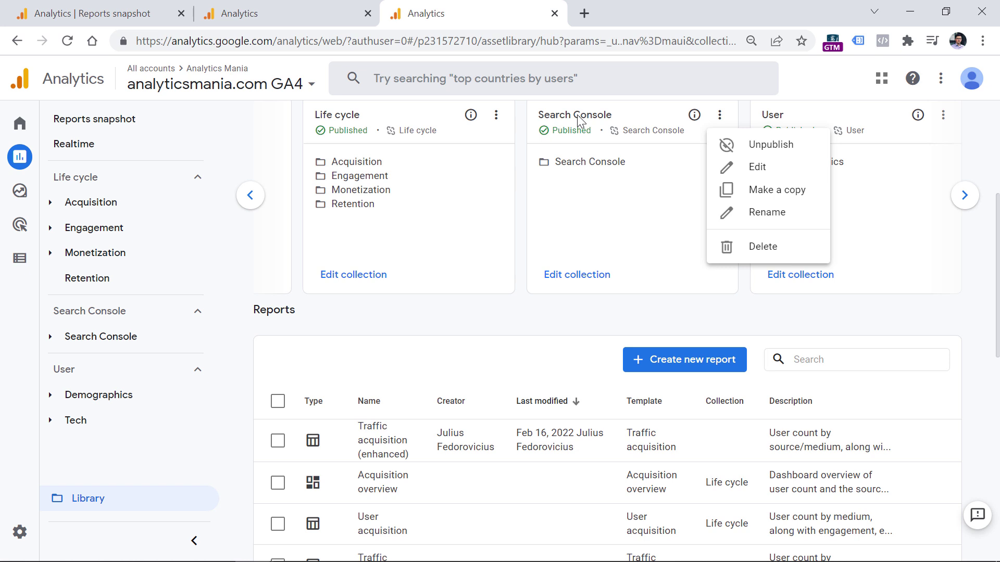
{"action": "left_click", "coordinate": [123, 338]}
{"action": "left_click", "coordinate": [123, 337]}
{"action": "left_click", "coordinate": [103, 368]}
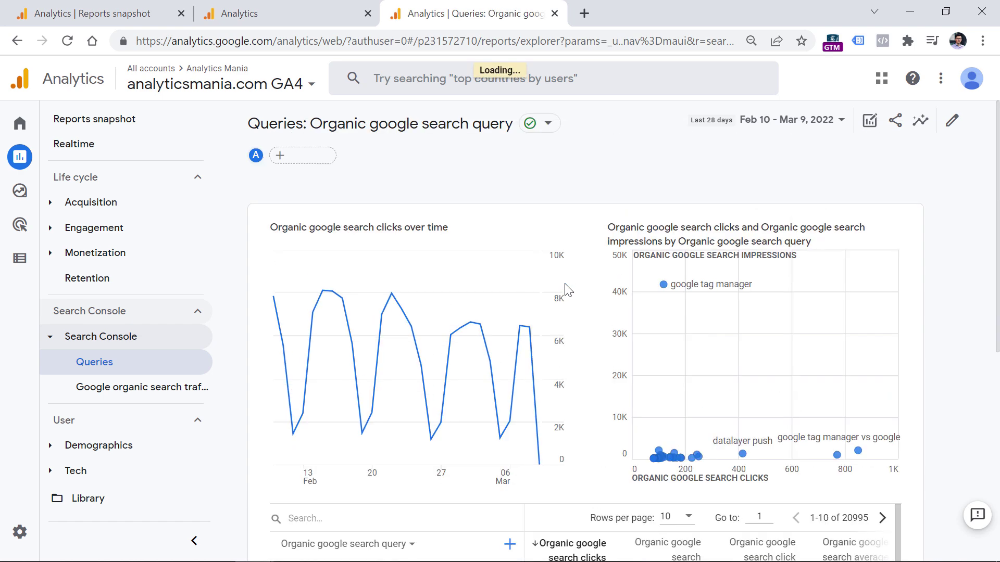
Step: Hide the Queries report's scatter chart, save the current report, and view it
{"action": "right_click", "coordinate": [906, 190]}
{"action": "left_click", "coordinate": [953, 121]}
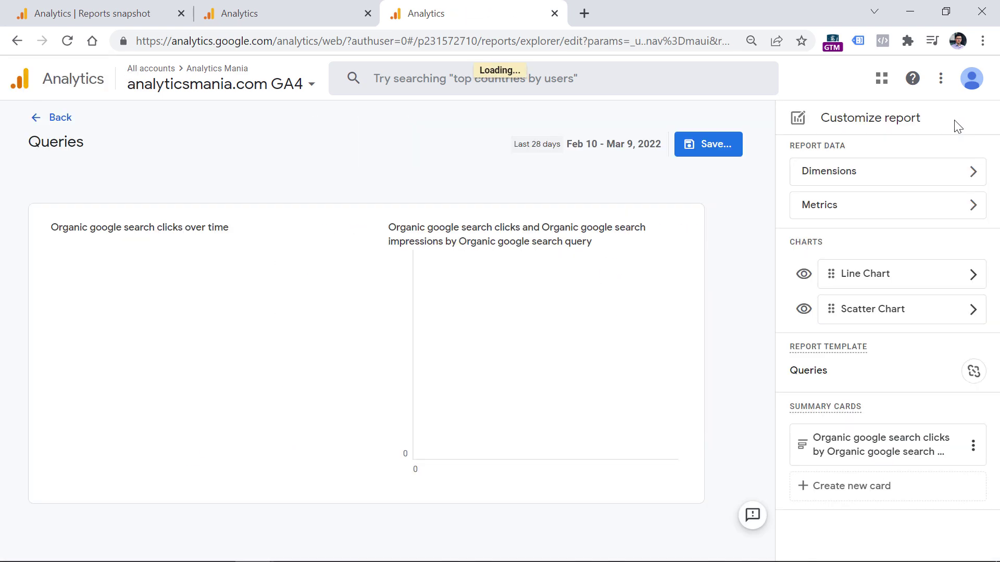
{"action": "left_click", "coordinate": [804, 309]}
{"action": "left_click", "coordinate": [710, 146]}
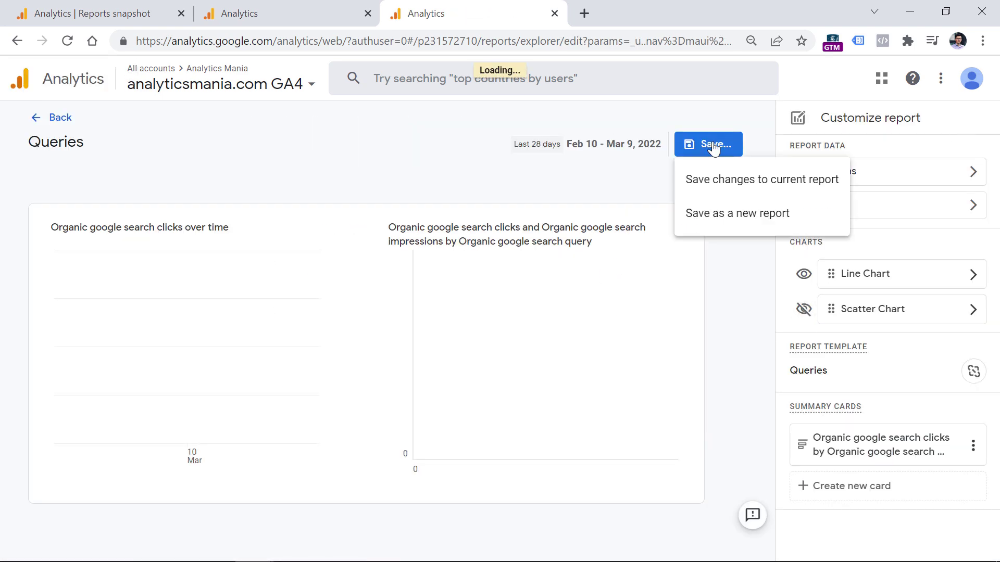
{"action": "left_click", "coordinate": [736, 178]}
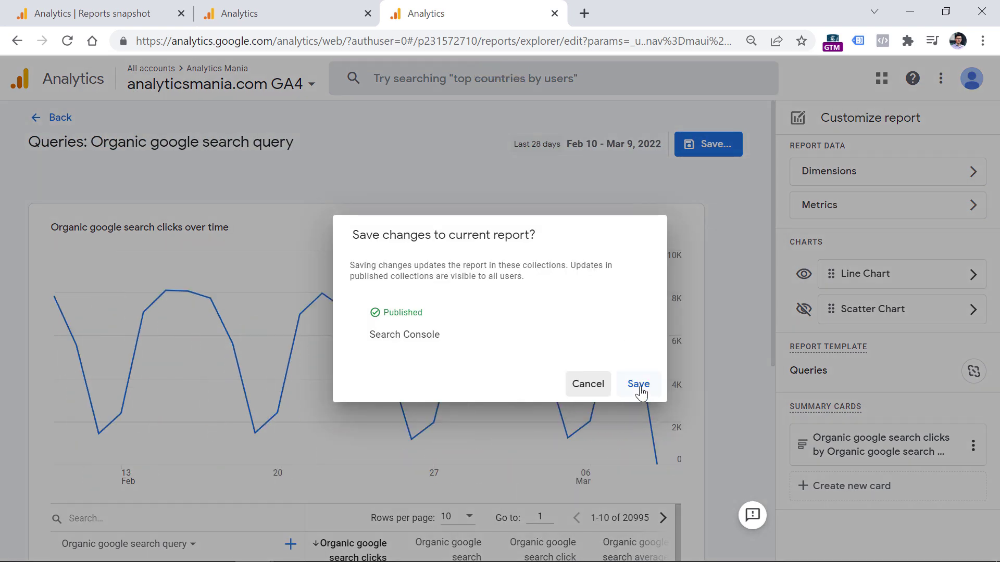
{"action": "left_click", "coordinate": [638, 384]}
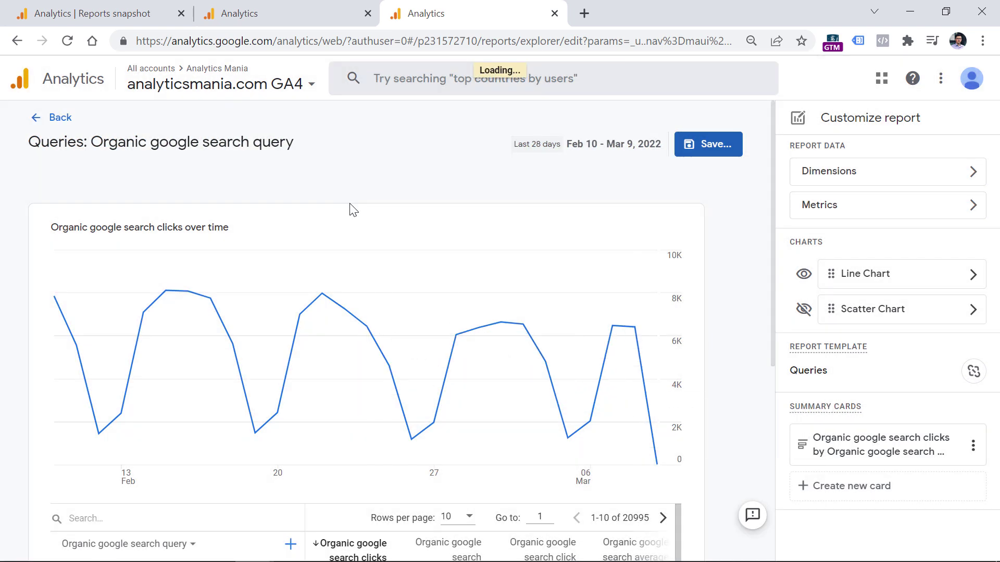
{"action": "left_click", "coordinate": [34, 116]}
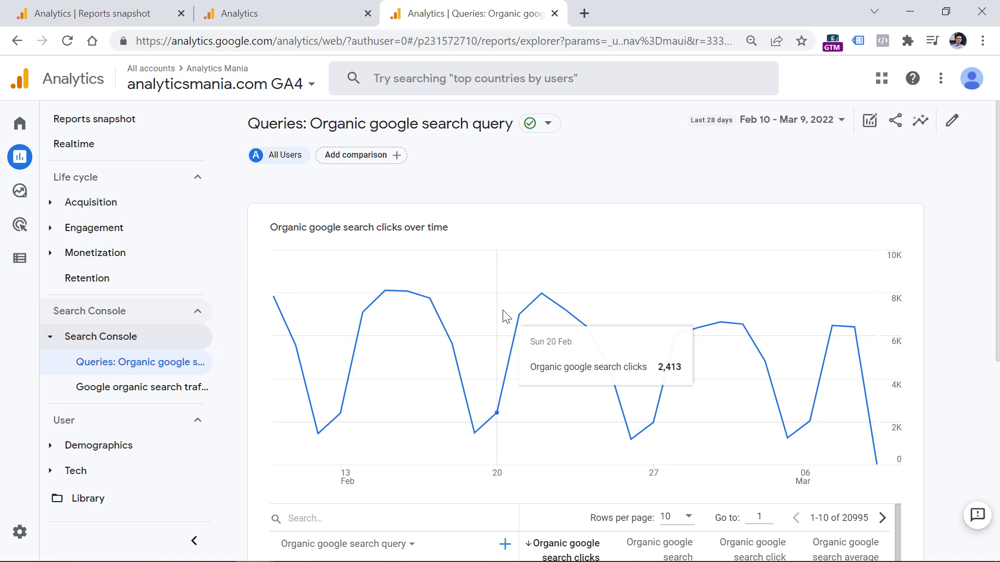
{"action": "scroll", "coordinate": [511, 284], "scroll_direction": "down", "scroll_amount": 5}
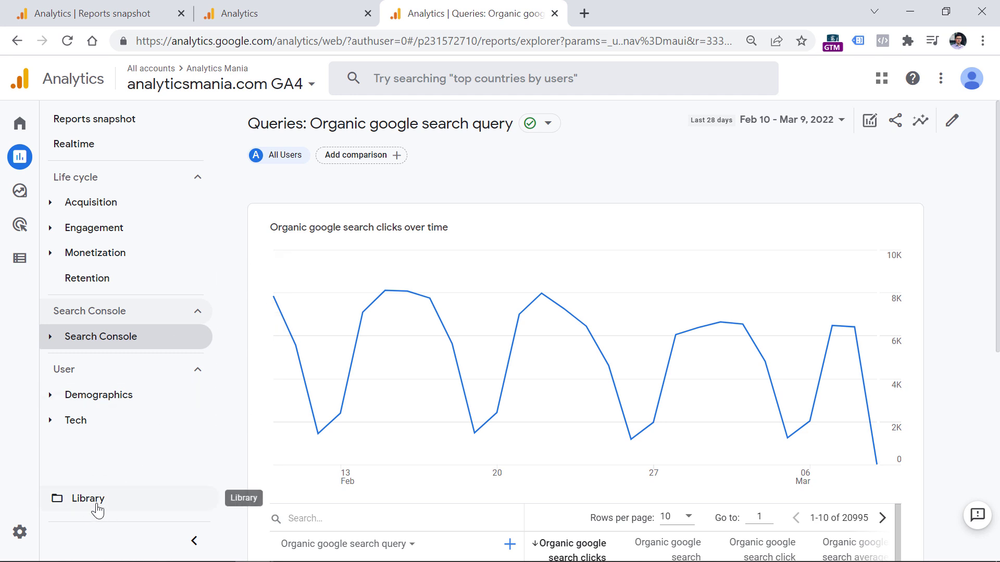
Step: Start a new detail report from the Library's Life cycle collection
{"action": "left_click", "coordinate": [95, 505]}
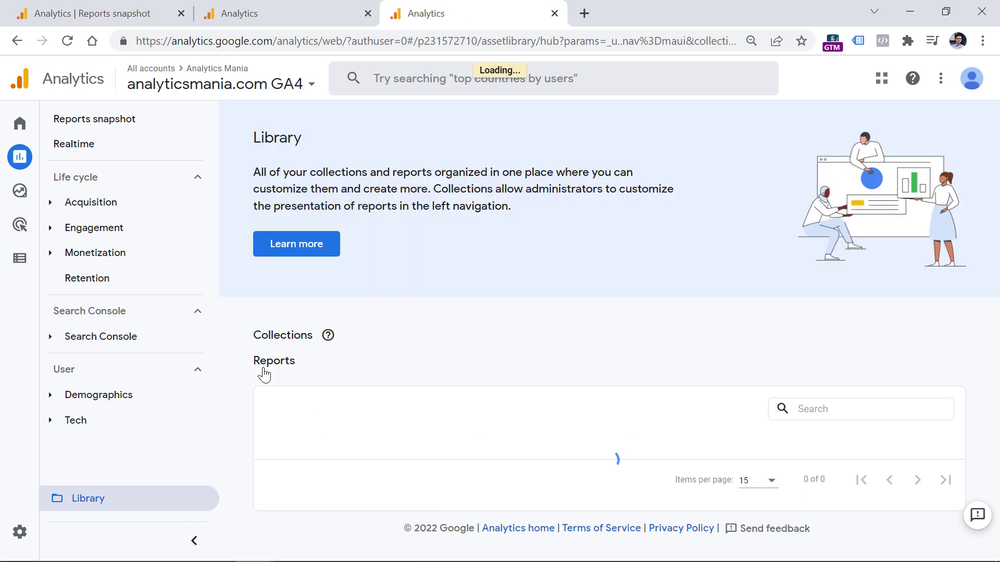
{"action": "left_click", "coordinate": [688, 417]}
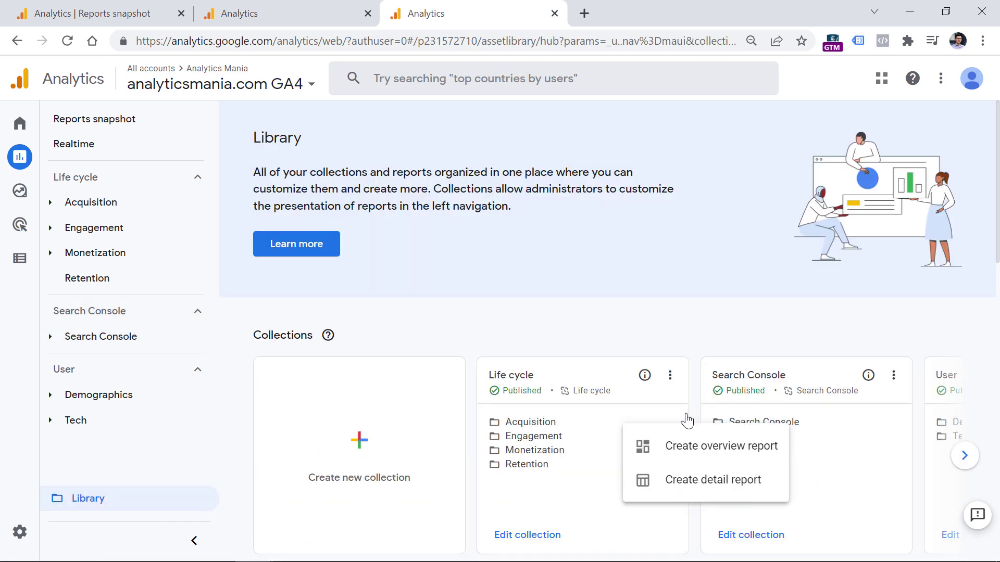
{"action": "left_click", "coordinate": [711, 489]}
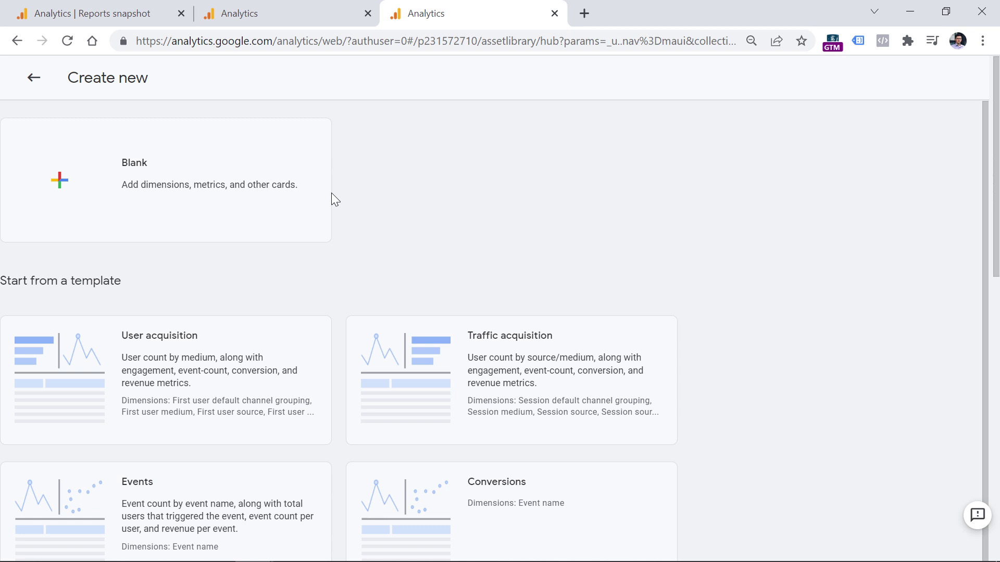
Step: Create the Copy of Events report from the Events template
{"action": "scroll", "coordinate": [338, 172], "scroll_direction": "down", "scroll_amount": 1}
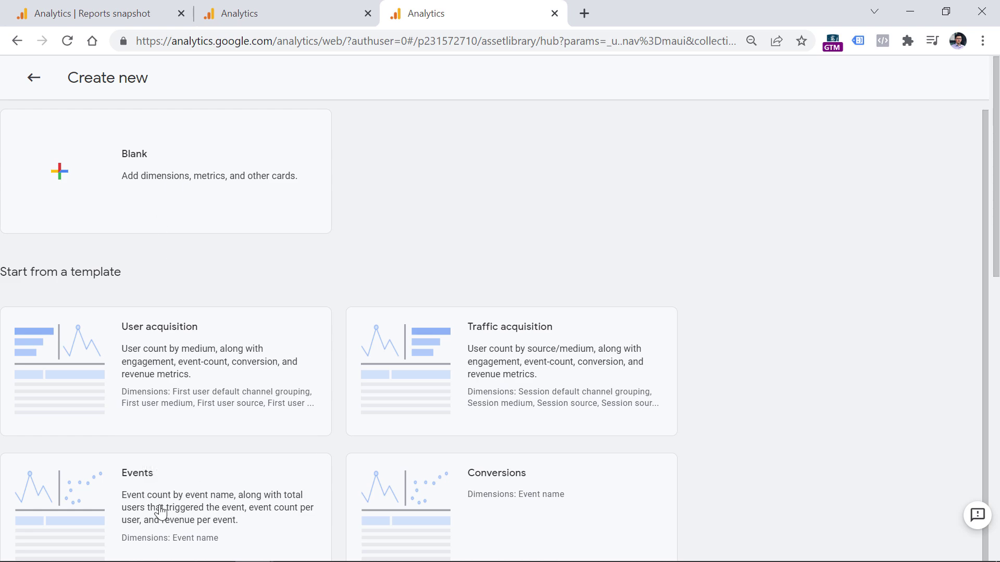
{"action": "key", "text": "Escape"}
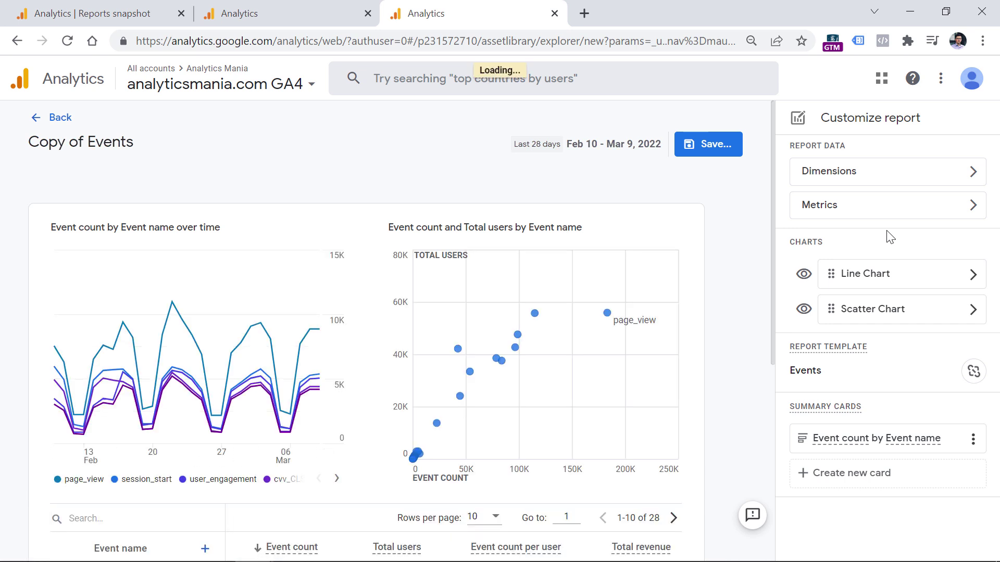
Step: Browse the available metrics for Copy of Events without adding any
{"action": "scroll", "coordinate": [292, 318], "scroll_direction": "down", "scroll_amount": 5}
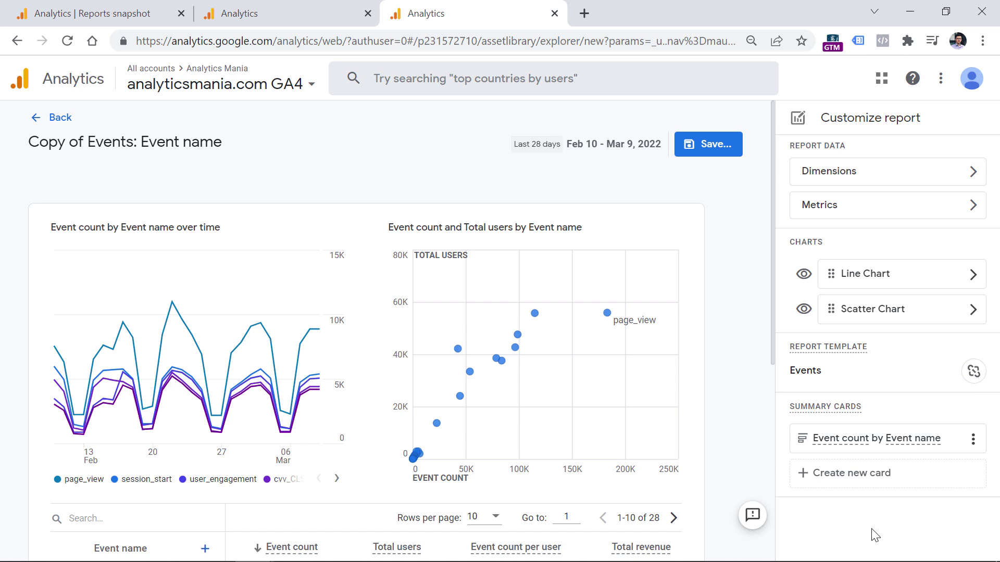
{"action": "scroll", "coordinate": [458, 291], "scroll_direction": "down", "scroll_amount": 5}
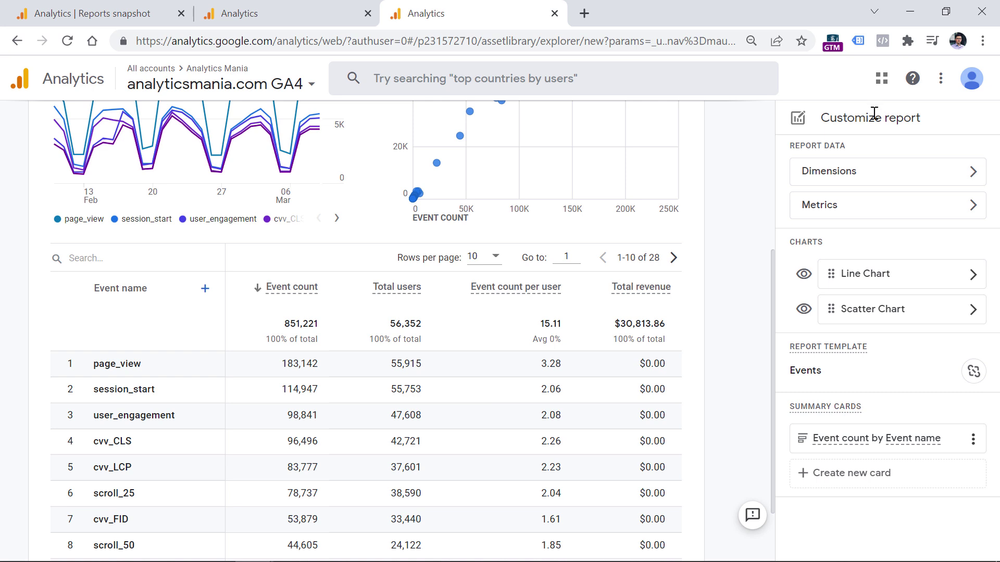
{"action": "left_click", "coordinate": [961, 211]}
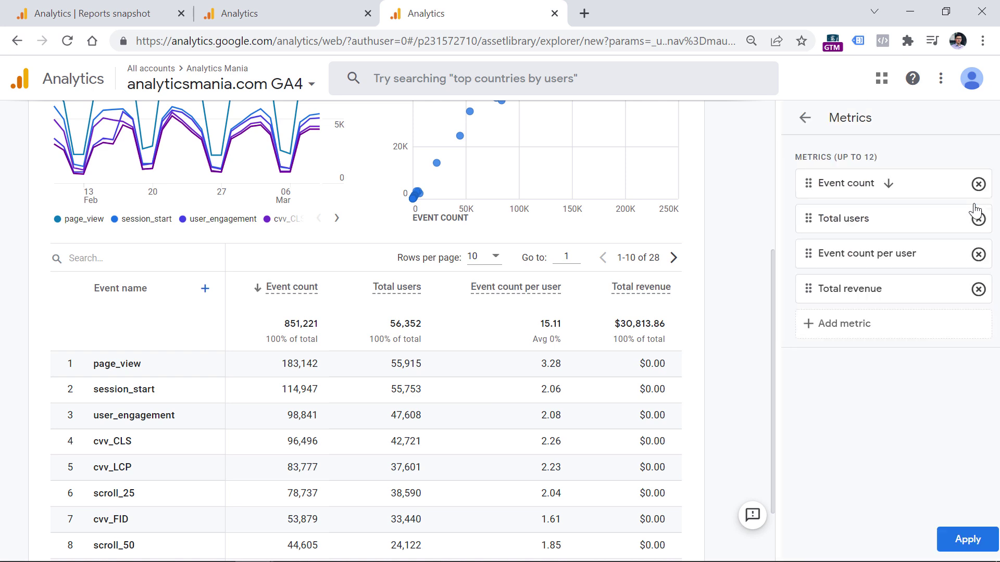
{"action": "left_click", "coordinate": [835, 328]}
{"action": "scroll", "coordinate": [864, 171], "scroll_direction": "down", "scroll_amount": 2}
{"action": "scroll", "coordinate": [867, 155], "scroll_direction": "up", "scroll_amount": 2}
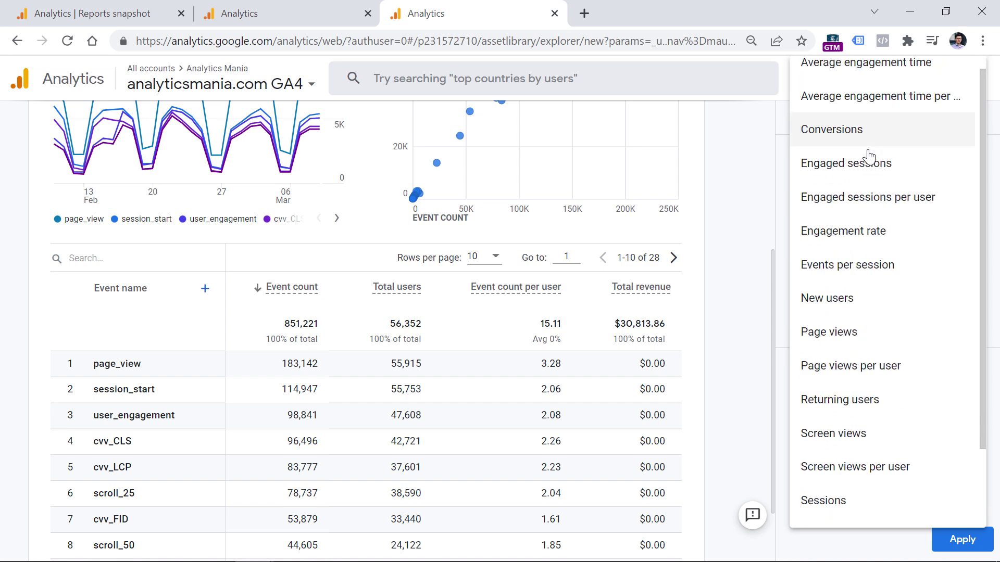
{"action": "scroll", "coordinate": [869, 155], "scroll_direction": "down", "scroll_amount": 3}
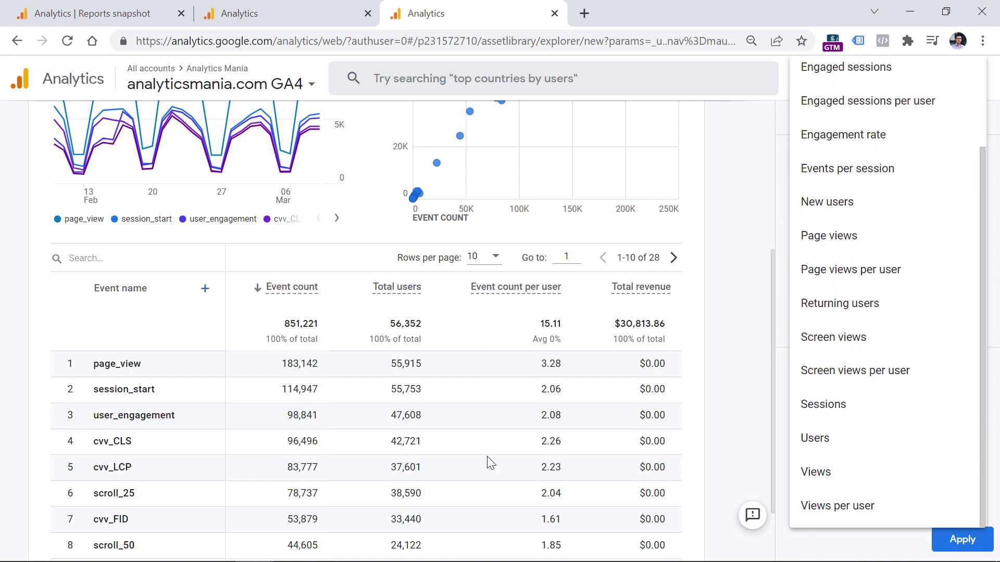
{"action": "left_click", "coordinate": [741, 286]}
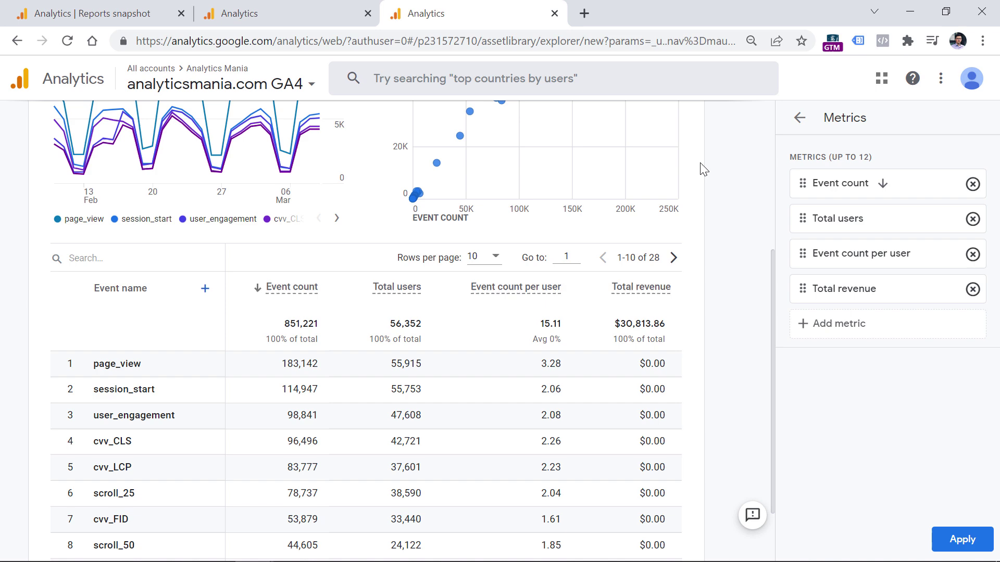
Step: Leave the Copy of Events report editor without saving
{"action": "left_click", "coordinate": [800, 117]}
{"action": "scroll", "coordinate": [433, 224], "scroll_direction": "up", "scroll_amount": 5}
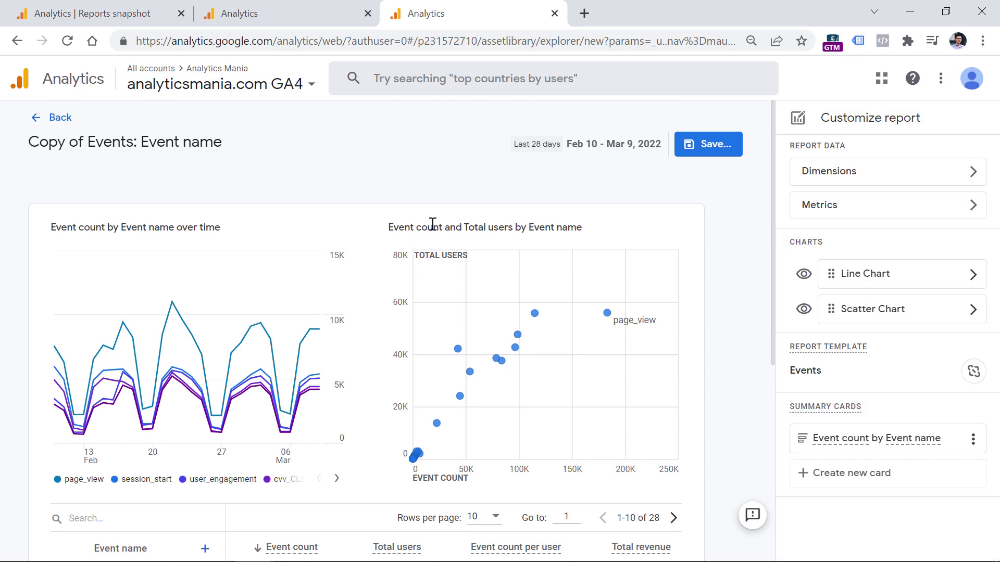
{"action": "left_click", "coordinate": [33, 121]}
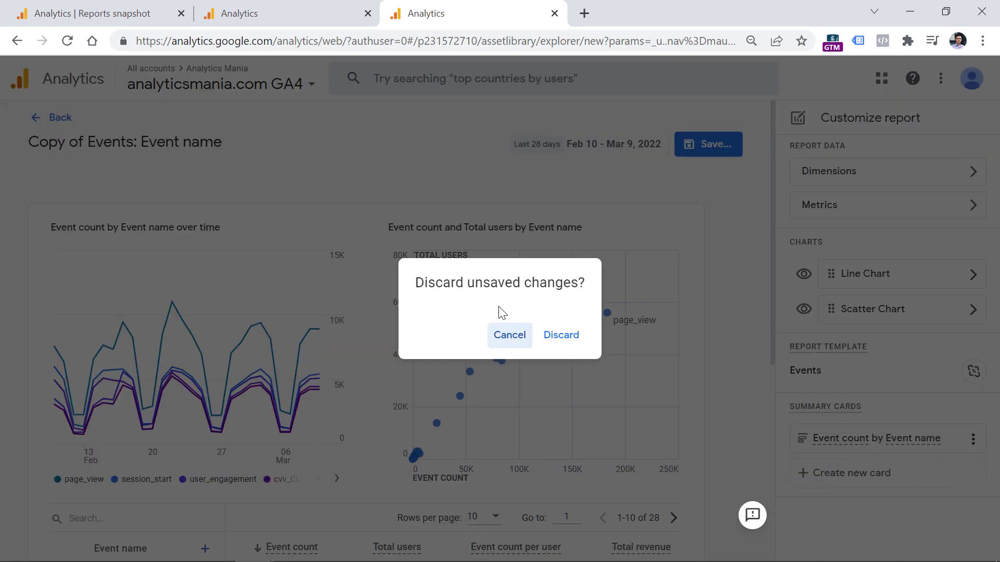
Step: Discard the copied report and start editing Engagement's Pages and screens report
{"action": "left_click", "coordinate": [547, 335]}
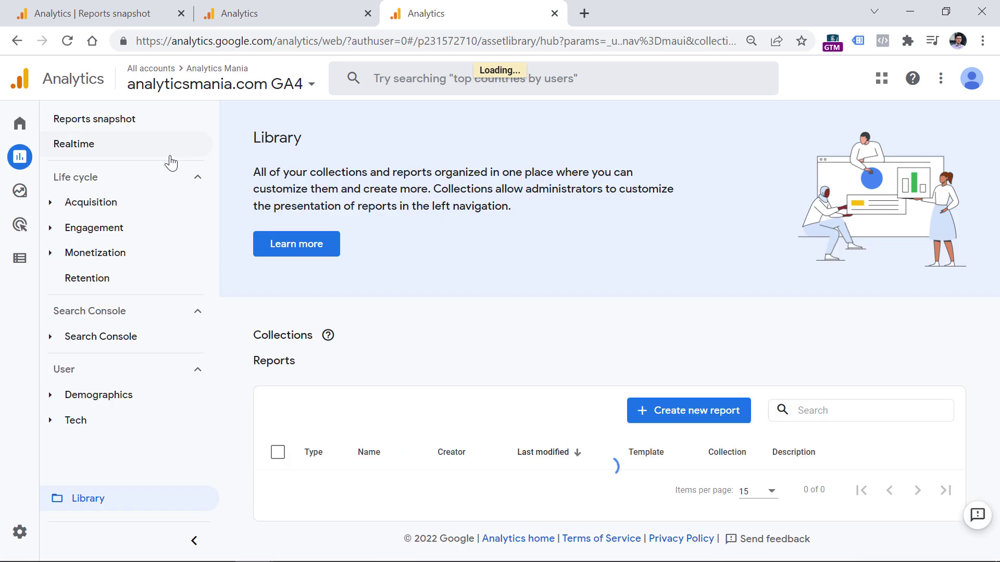
{"action": "left_click", "coordinate": [90, 227]}
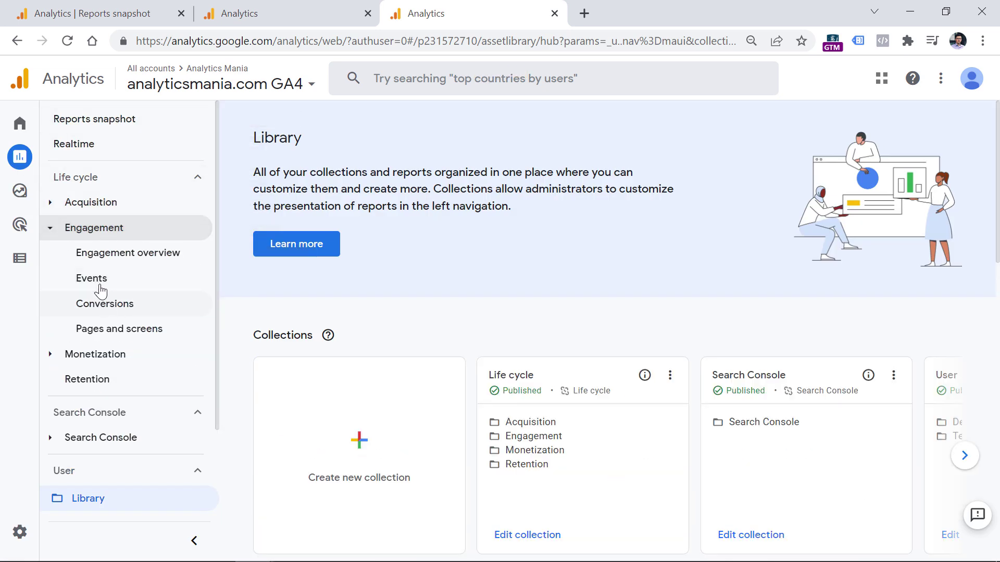
{"action": "left_click", "coordinate": [112, 329]}
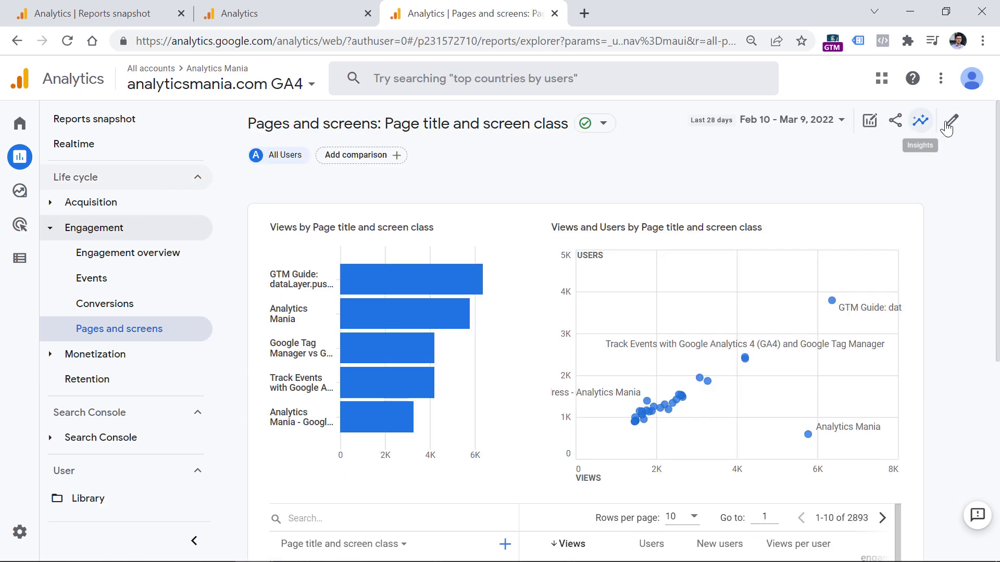
{"action": "left_click", "coordinate": [947, 124]}
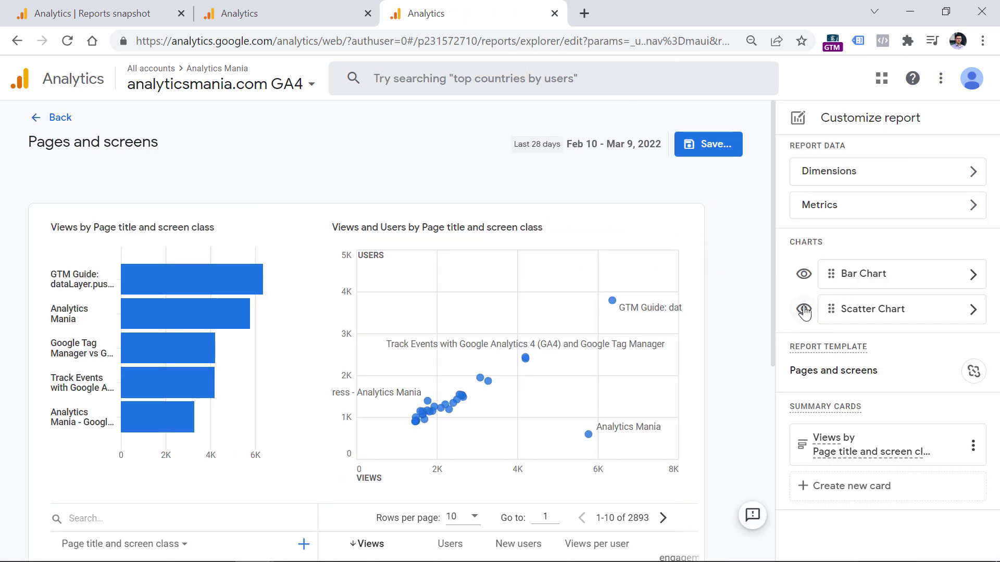
Step: Hide the scatter chart and change the bar chart to a line chart
{"action": "left_click", "coordinate": [803, 310]}
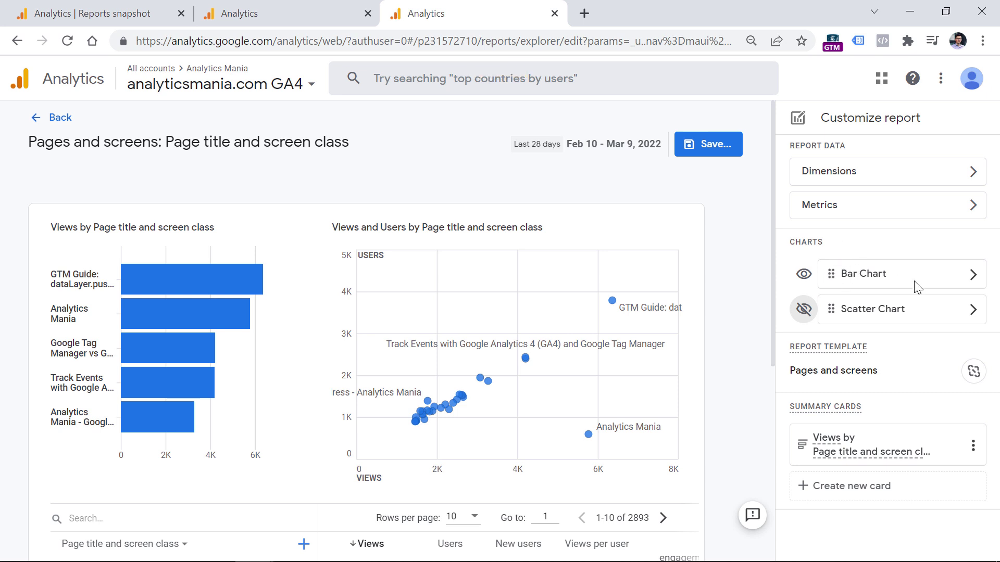
{"action": "left_click", "coordinate": [971, 274]}
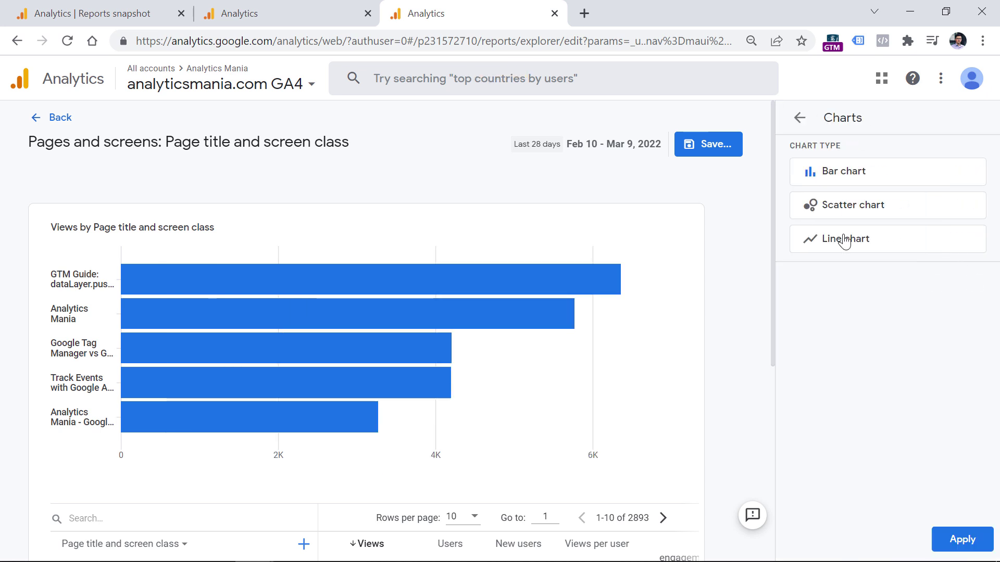
{"action": "left_click", "coordinate": [954, 545]}
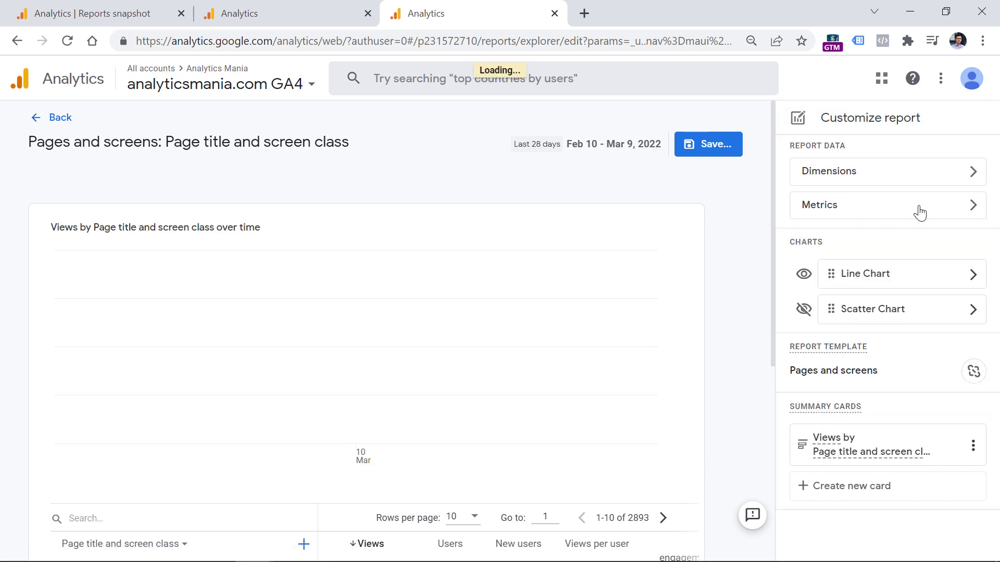
{"action": "scroll", "coordinate": [544, 273], "scroll_direction": "down", "scroll_amount": 5}
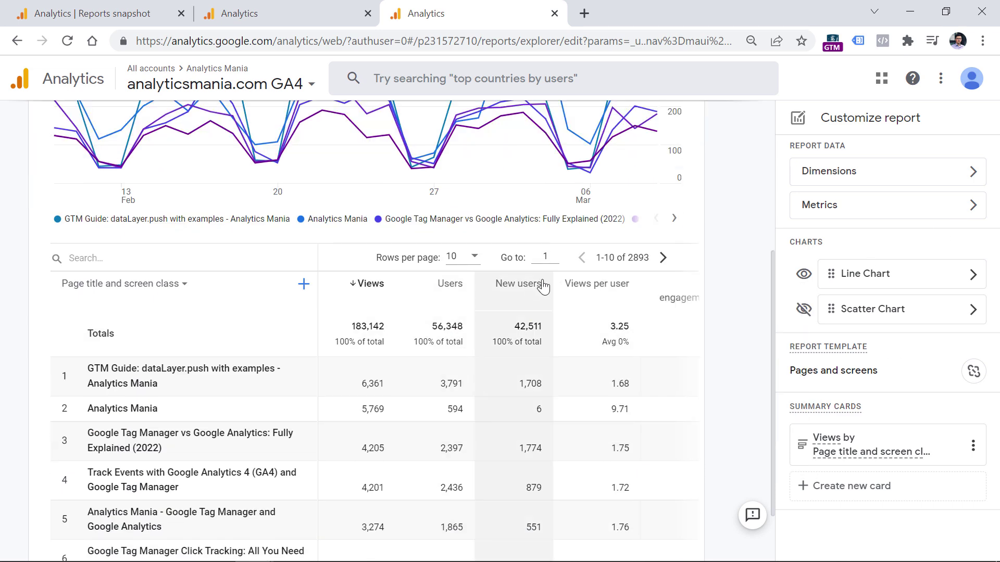
Step: Replace Unique user scrolls with Sessions, placed right after Views, and apply
{"action": "left_click", "coordinate": [971, 209]}
{"action": "left_click", "coordinate": [844, 486]}
{"action": "left_click", "coordinate": [845, 513]}
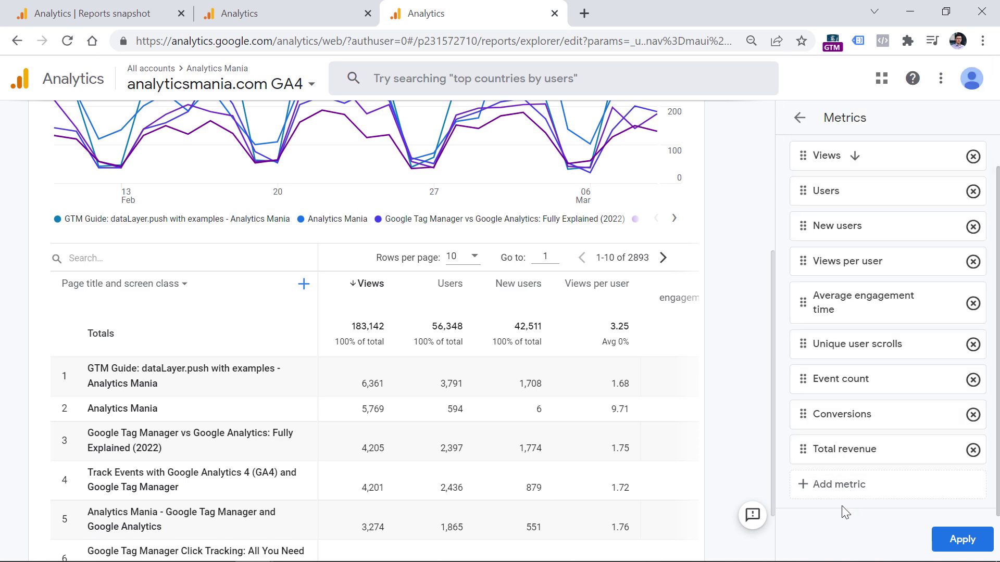
{"action": "left_click", "coordinate": [973, 344]}
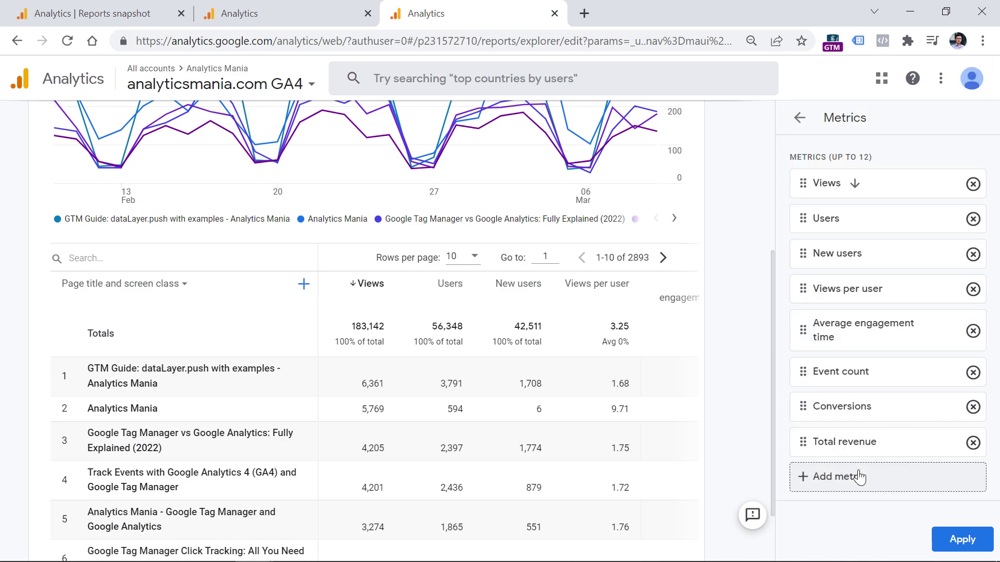
{"action": "left_click", "coordinate": [835, 477]}
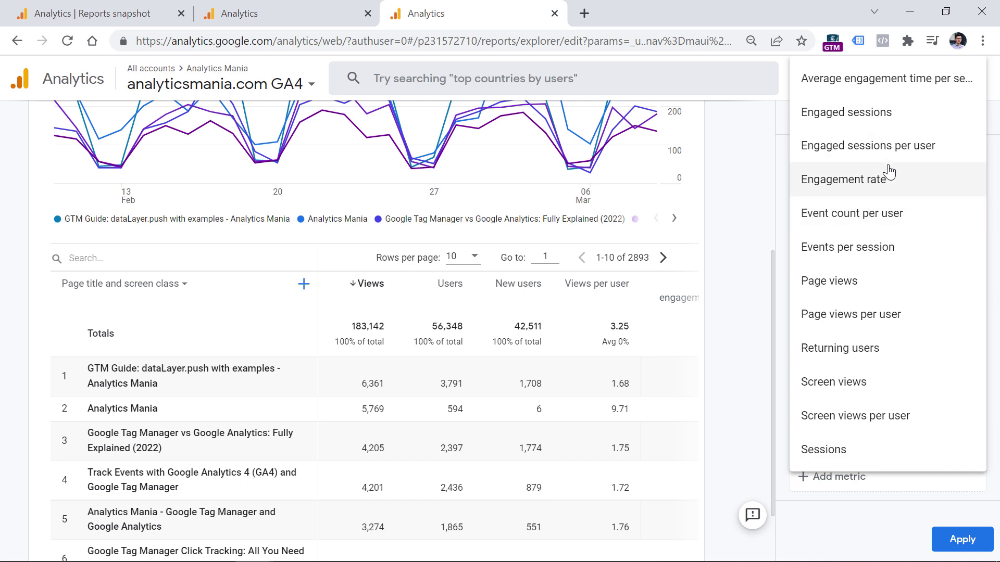
{"action": "left_click", "coordinate": [875, 452]}
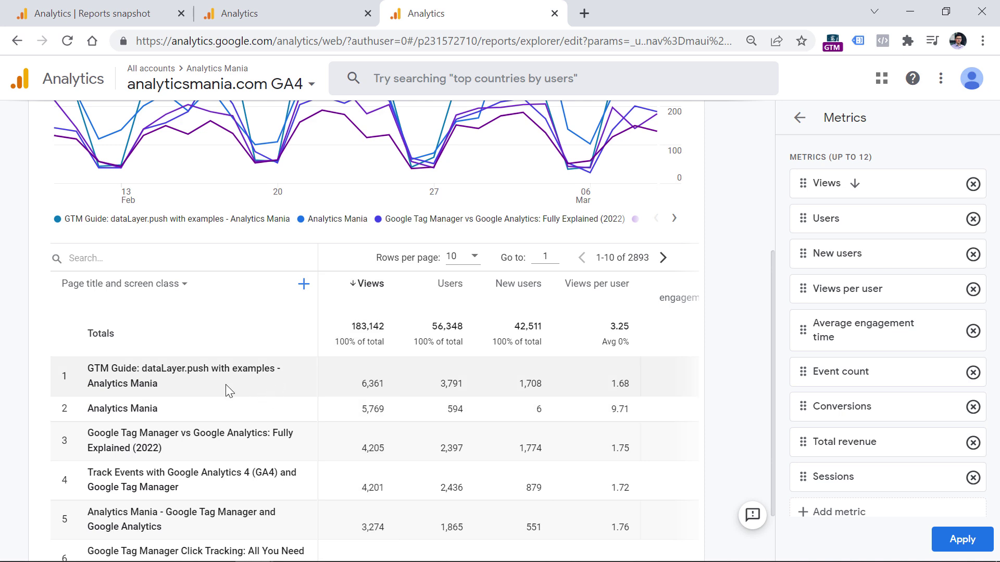
{"action": "scroll", "coordinate": [468, 333], "scroll_direction": "down", "scroll_amount": 1}
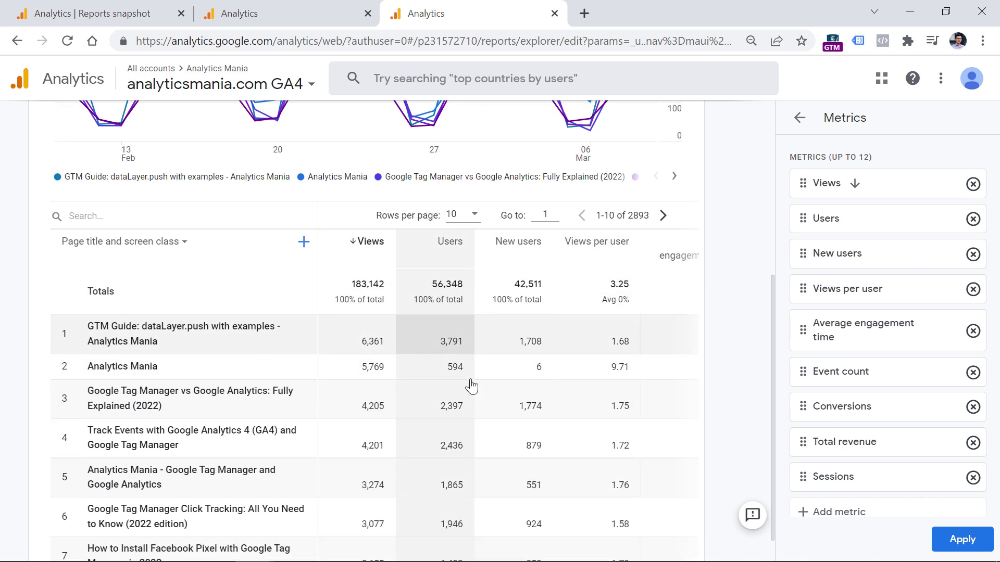
{"action": "left_click_drag", "start_coordinate": [803, 477], "coordinate": [807, 211]}
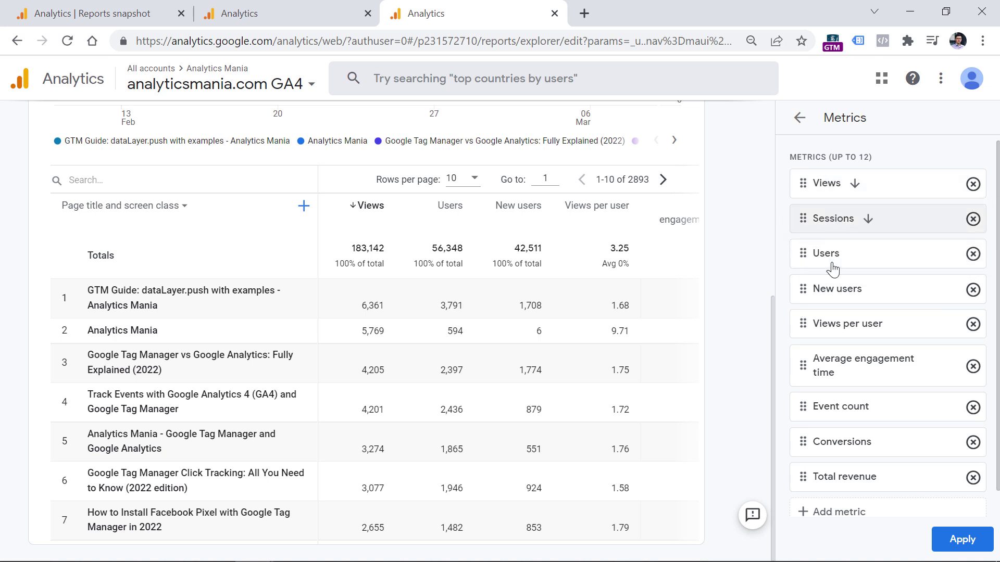
{"action": "left_click", "coordinate": [959, 539]}
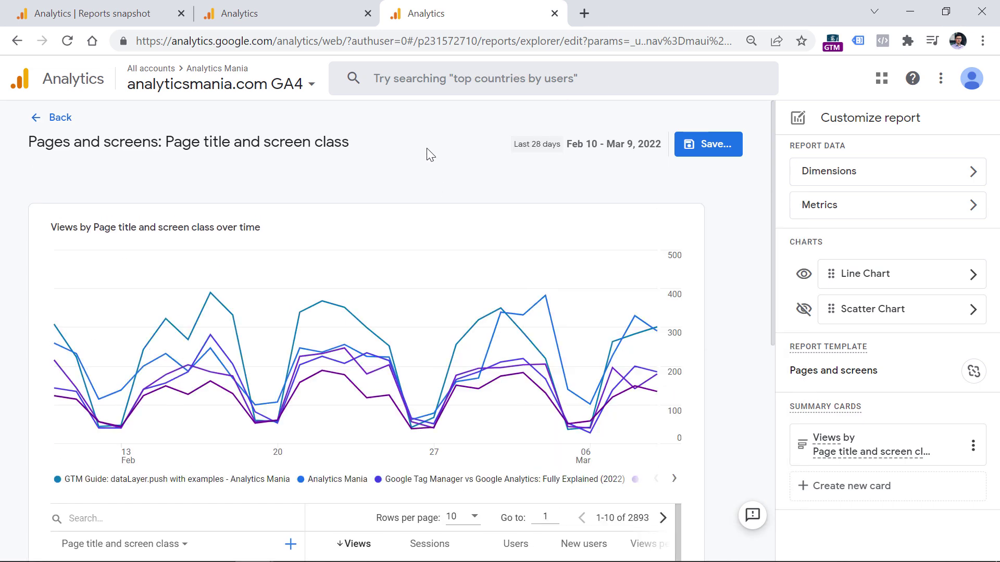
Step: Hide the line chart and save changes to the current Pages and screens report
{"action": "left_click", "coordinate": [803, 273]}
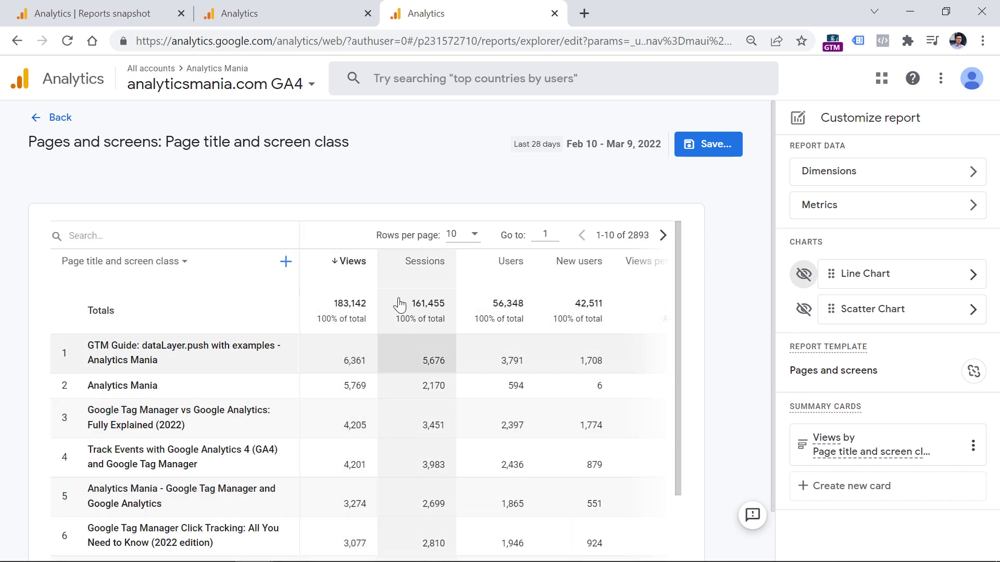
{"action": "left_click", "coordinate": [723, 148]}
{"action": "left_click", "coordinate": [759, 181]}
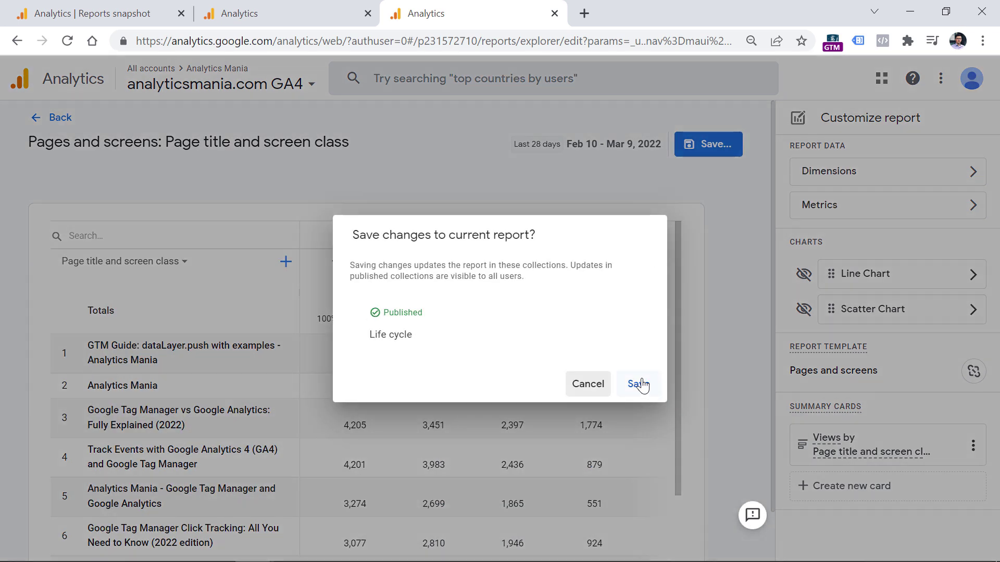
{"action": "left_click", "coordinate": [639, 382]}
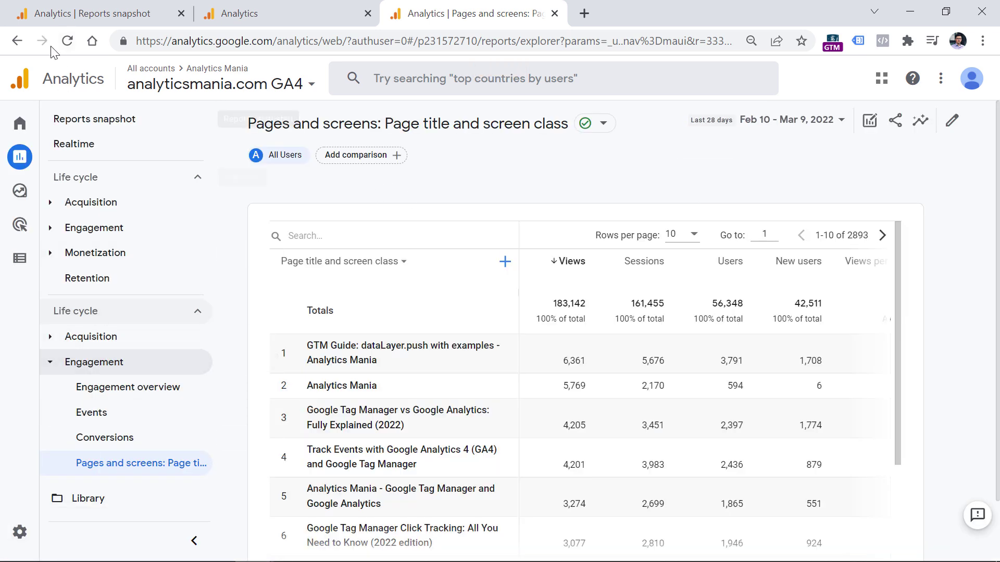
{"action": "key", "text": "F5"}
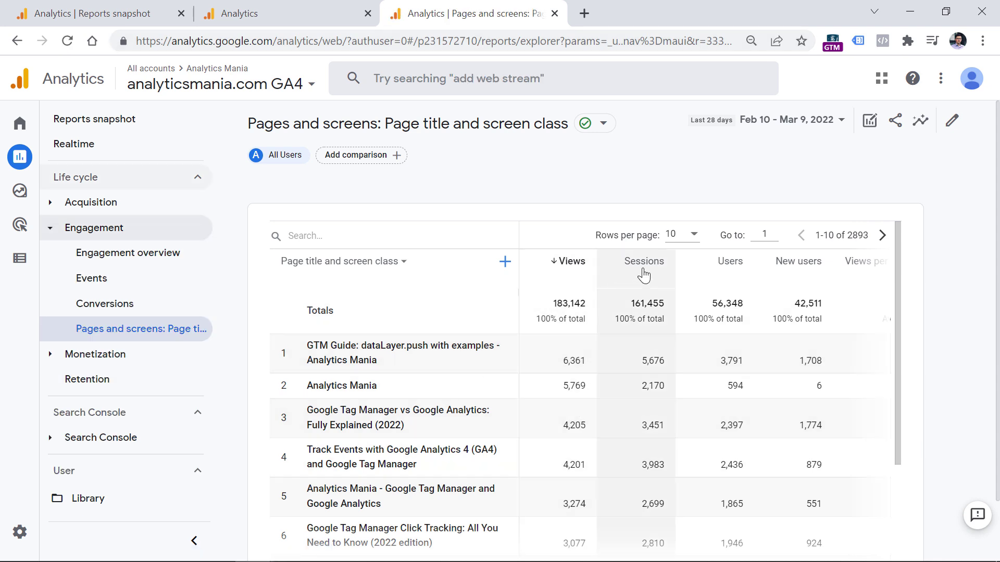
{"action": "mouse_move", "coordinate": [645, 276]}
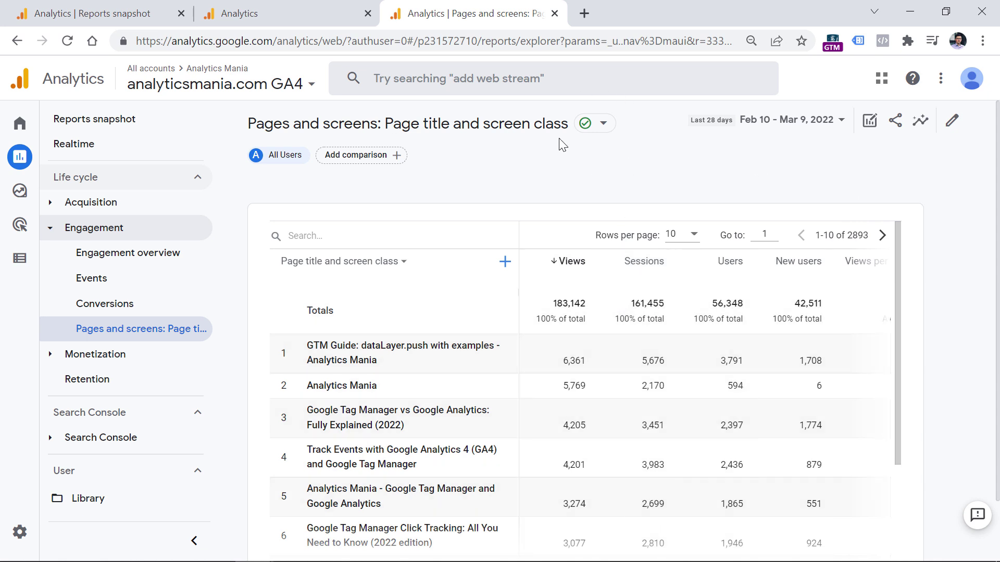
{"action": "key", "text": "ctrl+minus"}
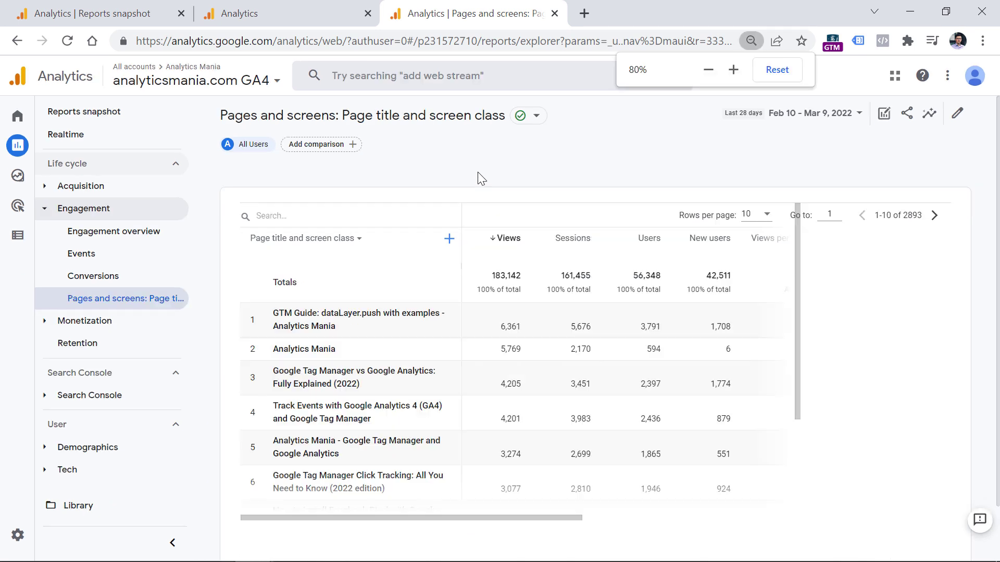